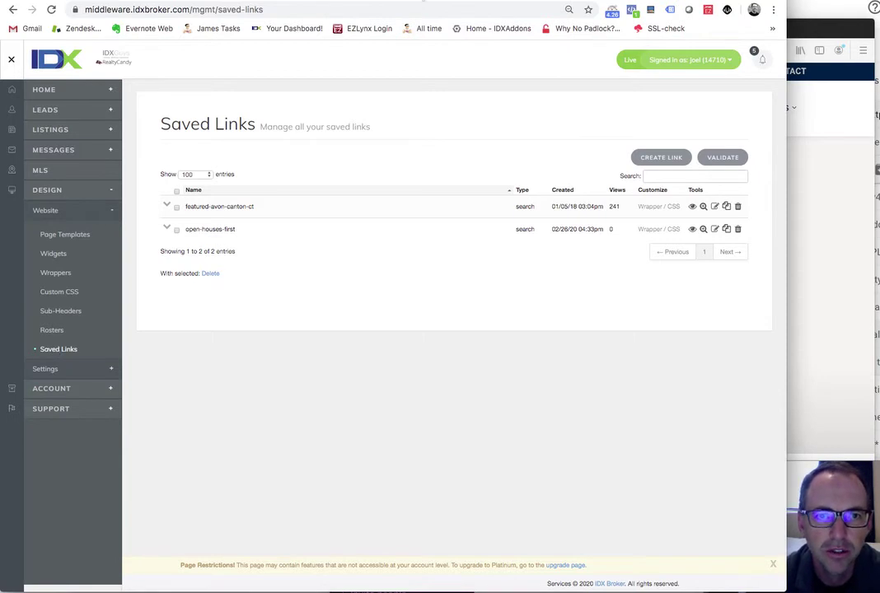
# Check the client's four-town request, then start a new saved link using the Basic Search page
pyautogui.hotkey('ctrl', 'Tab')
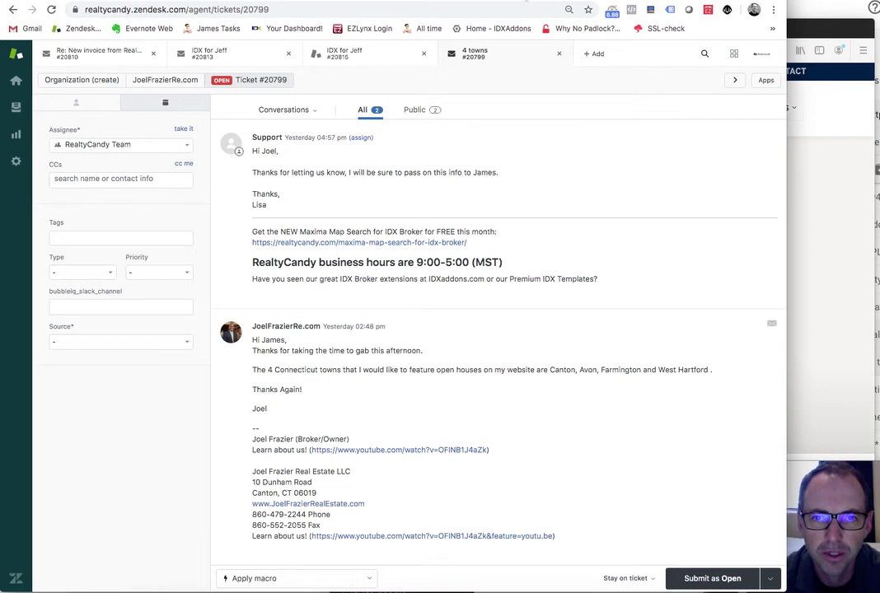
pyautogui.hotkey('ctrl', 'Tab')
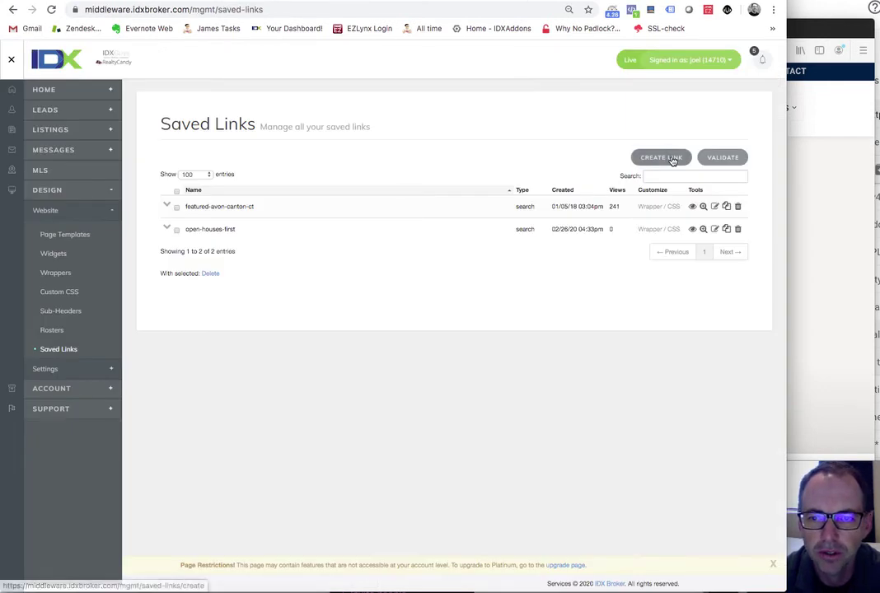
pyautogui.click(672, 160)
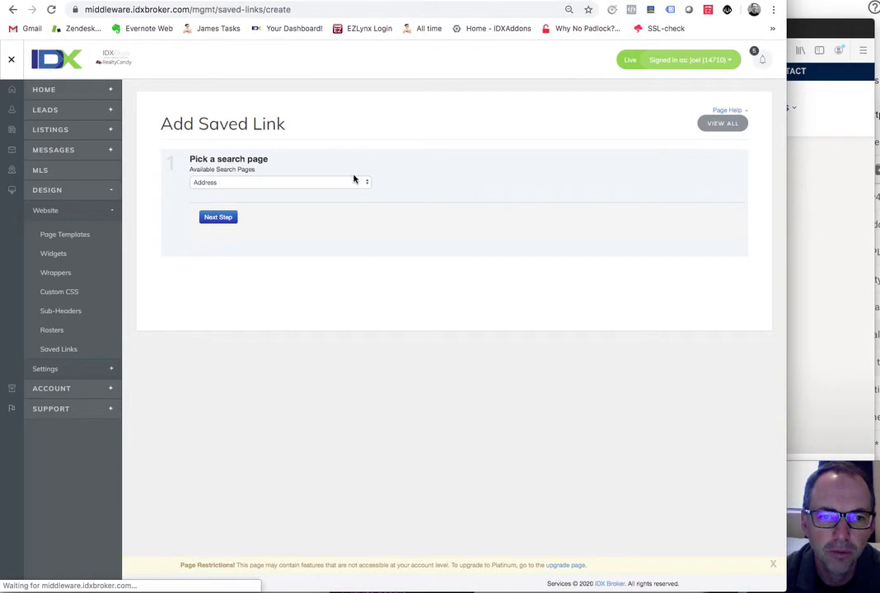
pyautogui.click(349, 181)
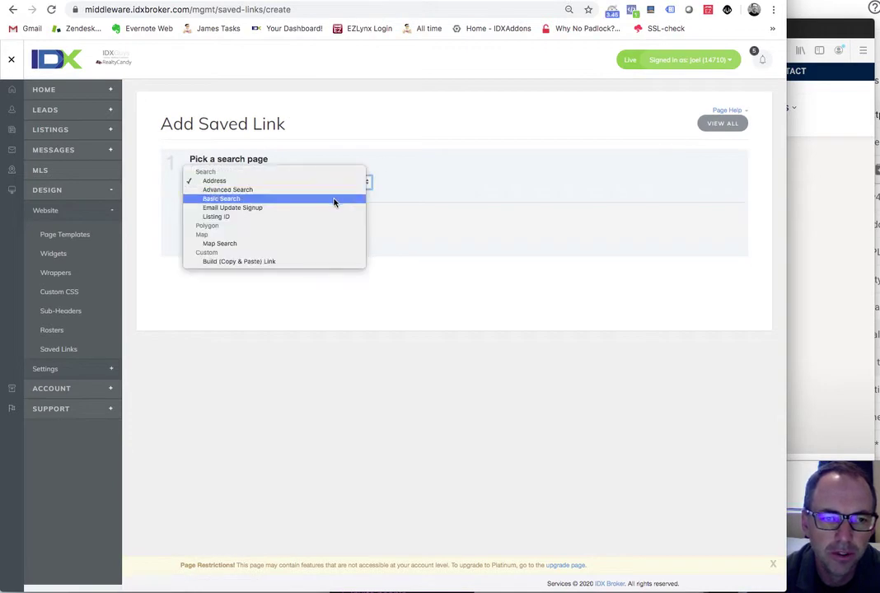
pyautogui.click(334, 199)
pyautogui.click(212, 218)
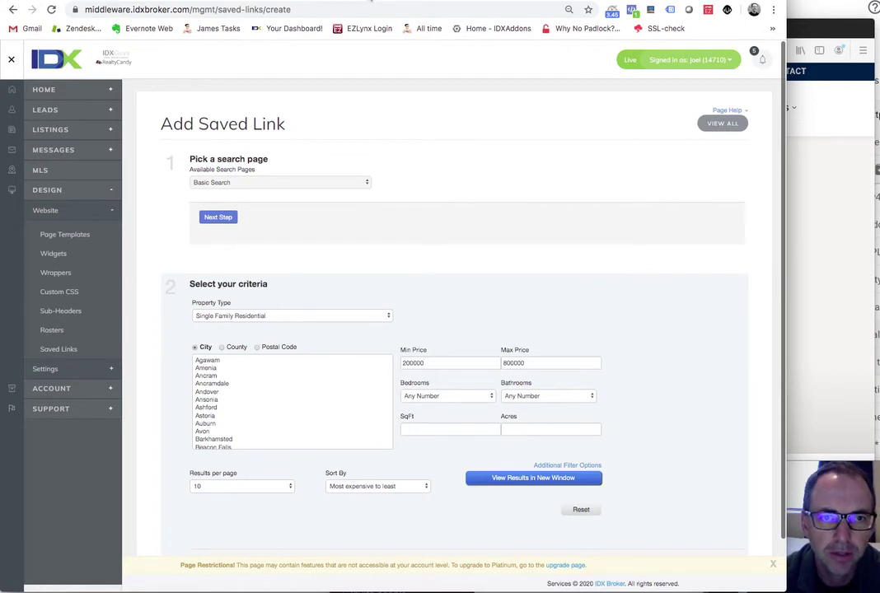
# Select Canton as the search city after rechecking the client's town list
pyautogui.hotkey('ctrl', 'Tab')
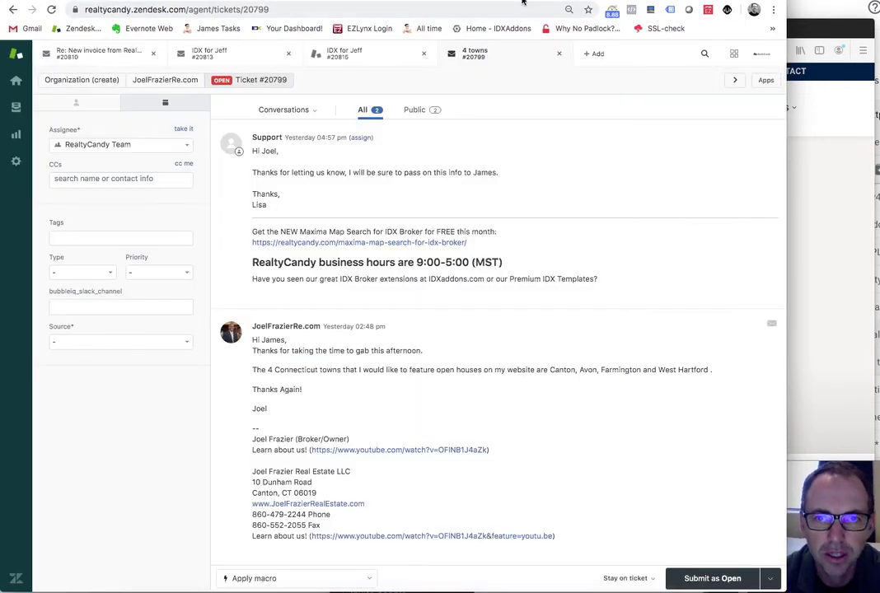
pyautogui.hotkey('ctrl', 'shift', 'Tab')
pyautogui.scroll(-2, 211, 400)
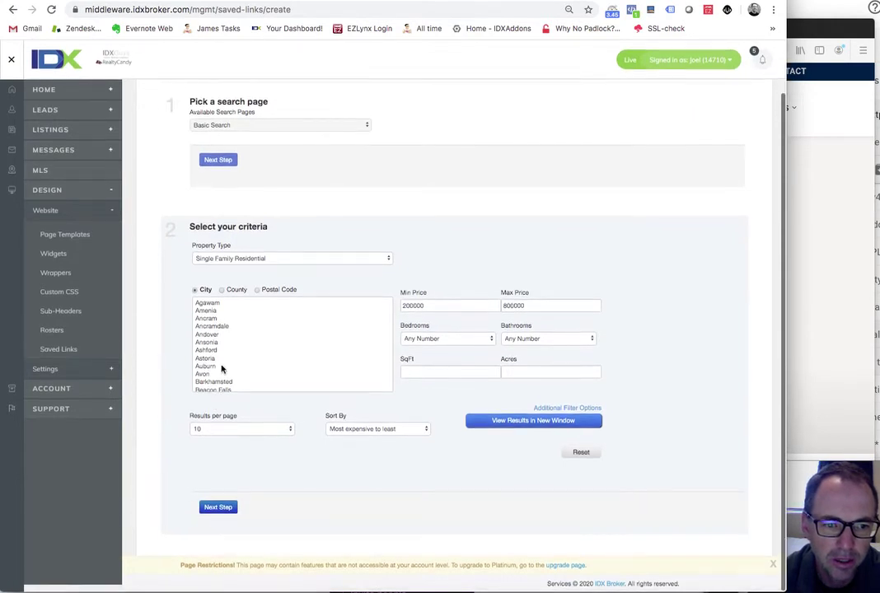
pyautogui.scroll(-3, 223, 369)
pyautogui.scroll(-1, 223, 365)
pyautogui.scroll(-1, 223, 364)
pyautogui.scroll(-1, 223, 365)
pyautogui.click(212, 354)
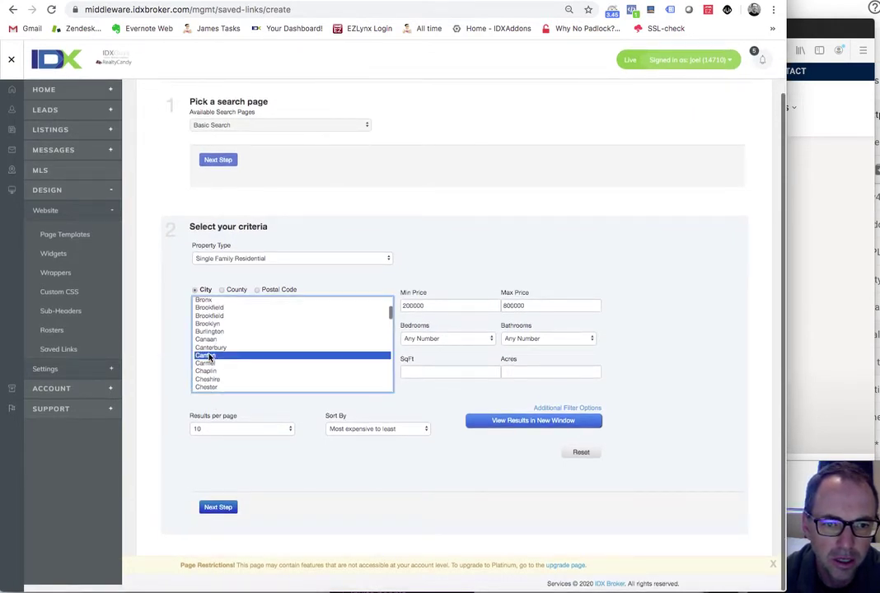
# Set minimum price to 150000, enable the open-house filter, and continue to page details
pyautogui.click(410, 305)
pyautogui.press('BackSpace')
pyautogui.press('BackSpace')
pyautogui.write('15')
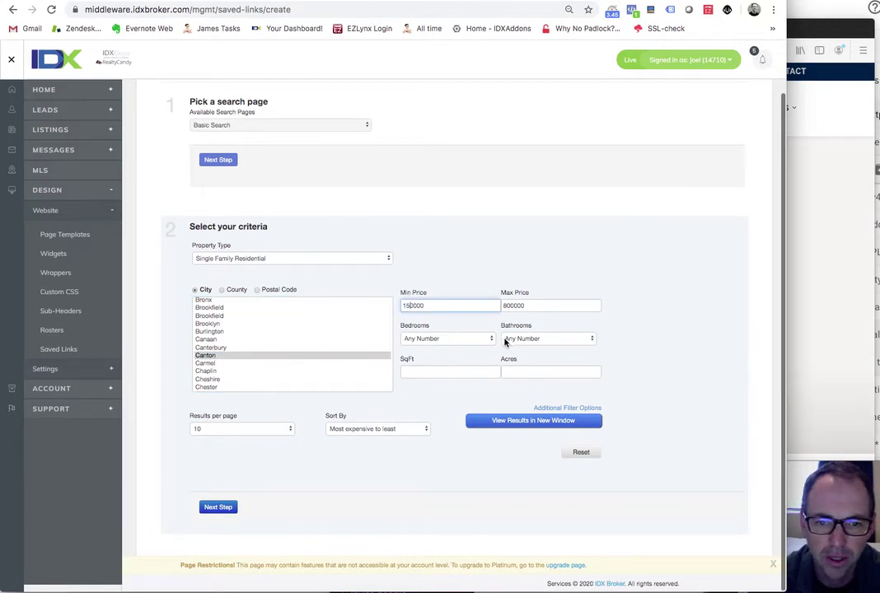
pyautogui.click(565, 409)
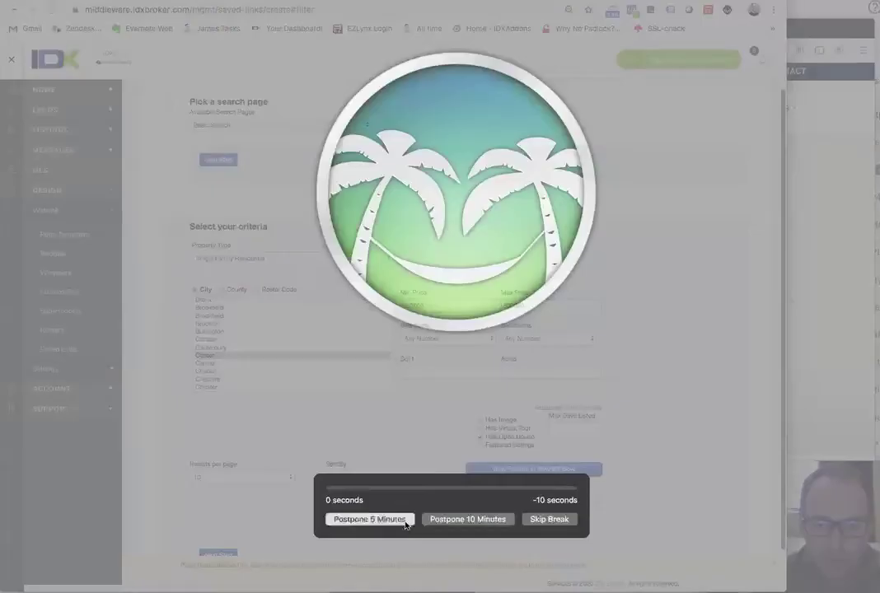
pyautogui.click(405, 519)
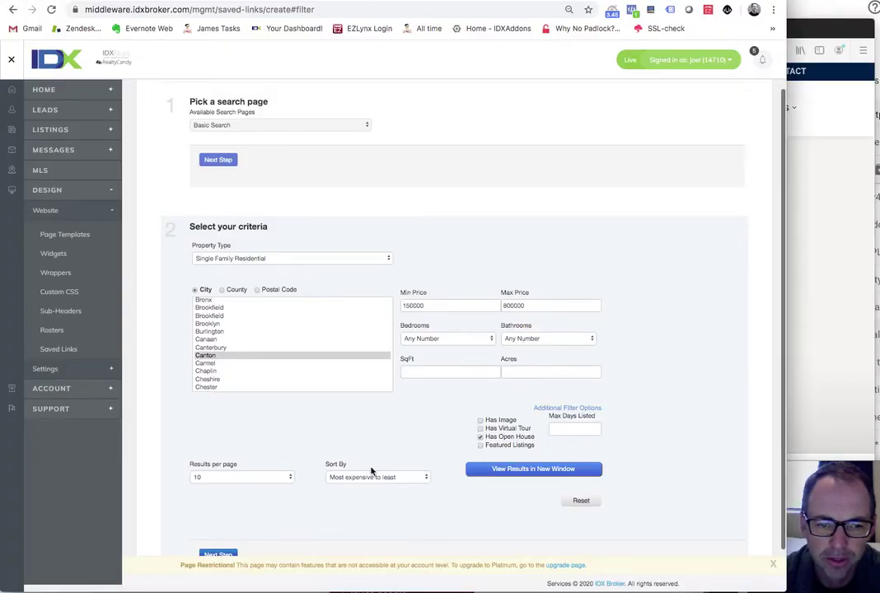
pyautogui.scroll(-2, 371, 458)
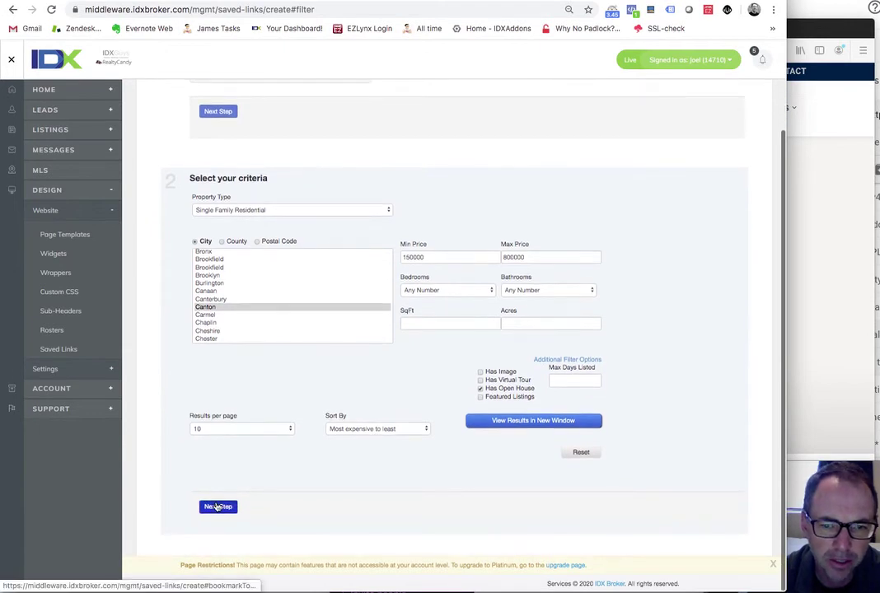
pyautogui.click(216, 507)
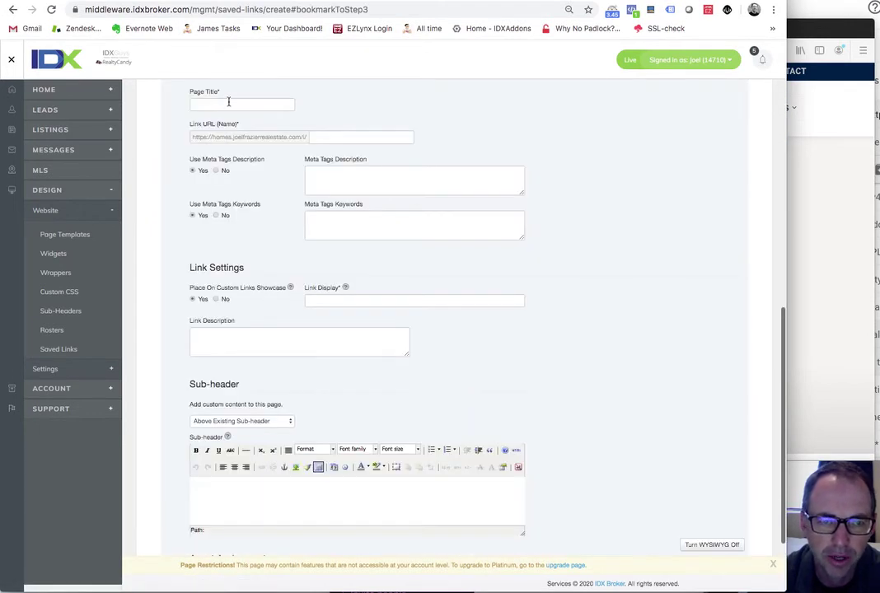
# Title the link 'Canton Open Houses', save it, and start another saved link
pyautogui.click(229, 101)
pyautogui.write('Canton Open')
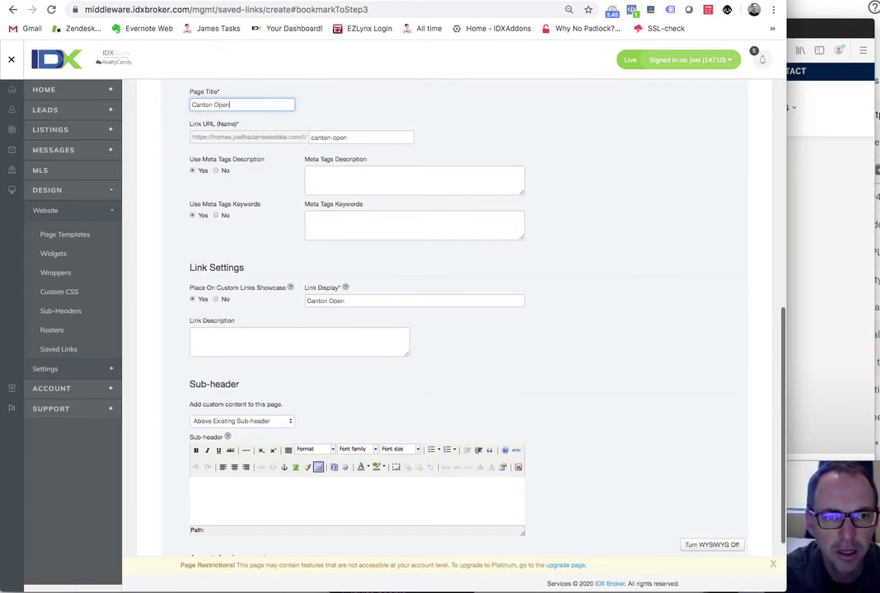
pyautogui.write(' Houses')
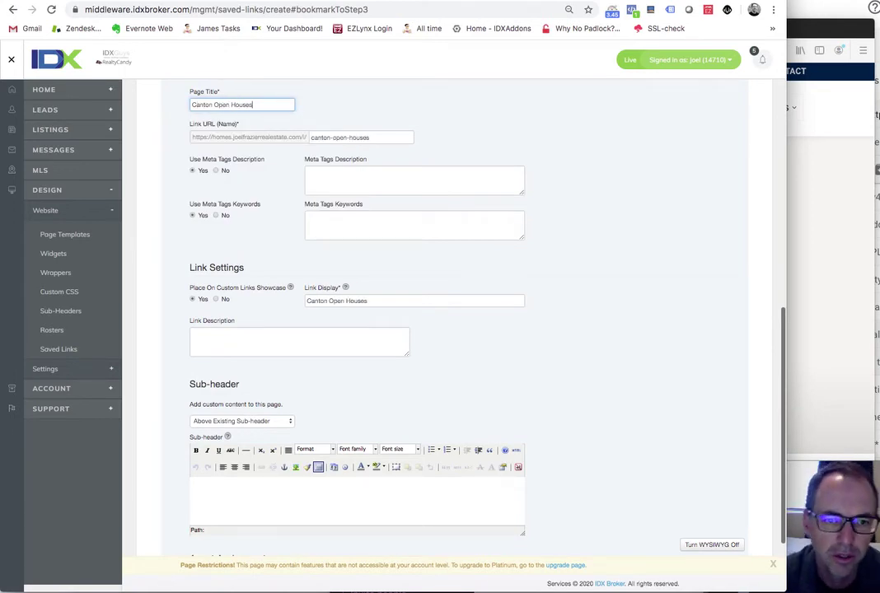
pyautogui.scroll(-3, 485, 320)
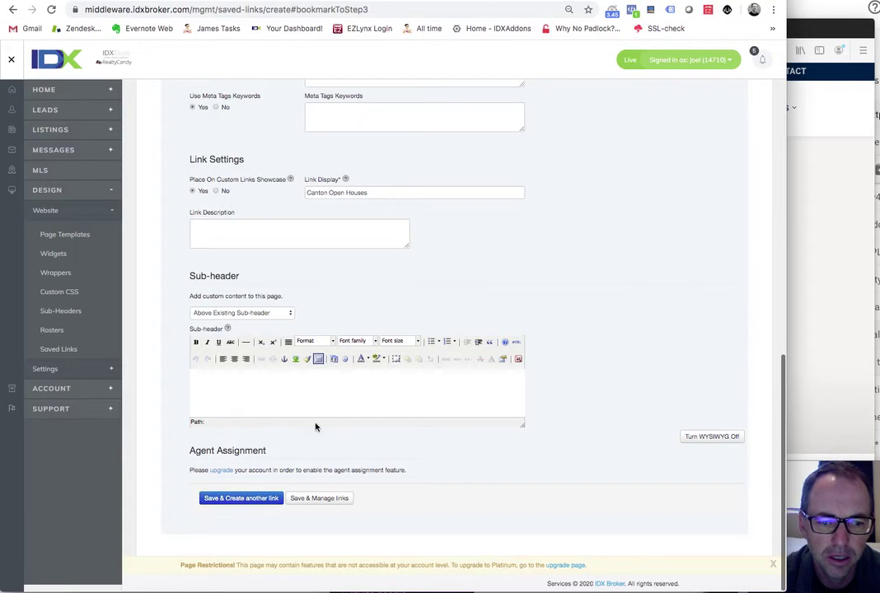
pyautogui.click(266, 501)
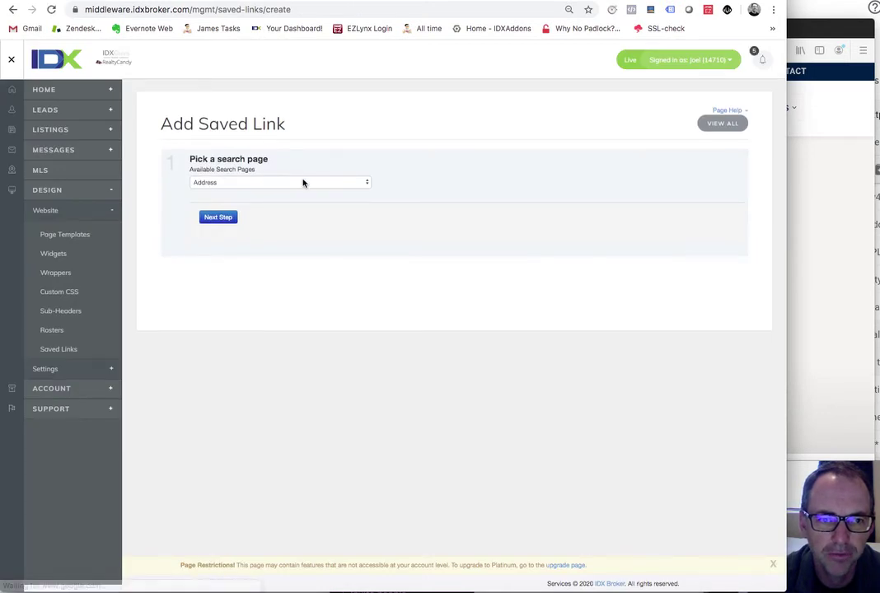
# Choose Advanced Search for the new link and reach its search criteria
pyautogui.click(303, 183)
pyautogui.click(304, 190)
pyautogui.click(231, 218)
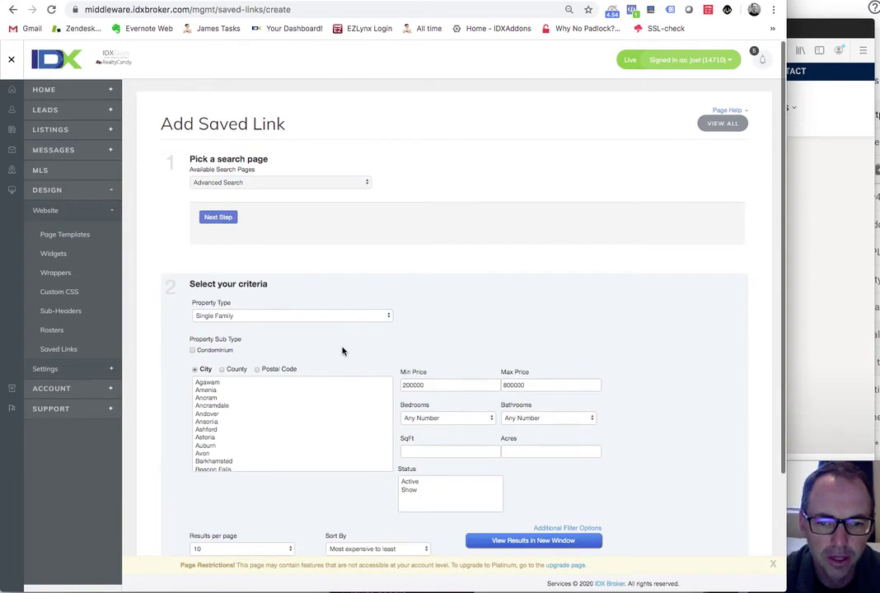
pyautogui.scroll(-3, 341, 349)
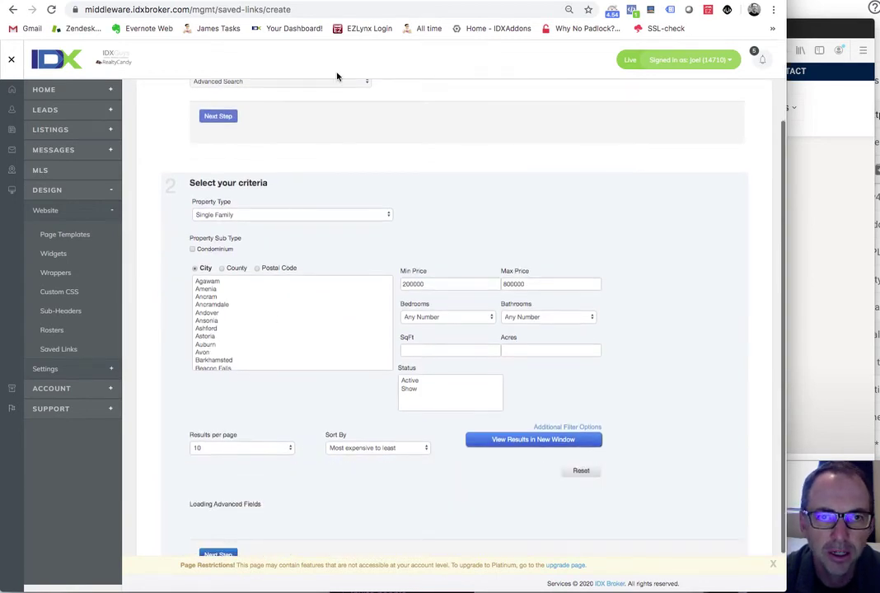
pyautogui.click(330, 17)
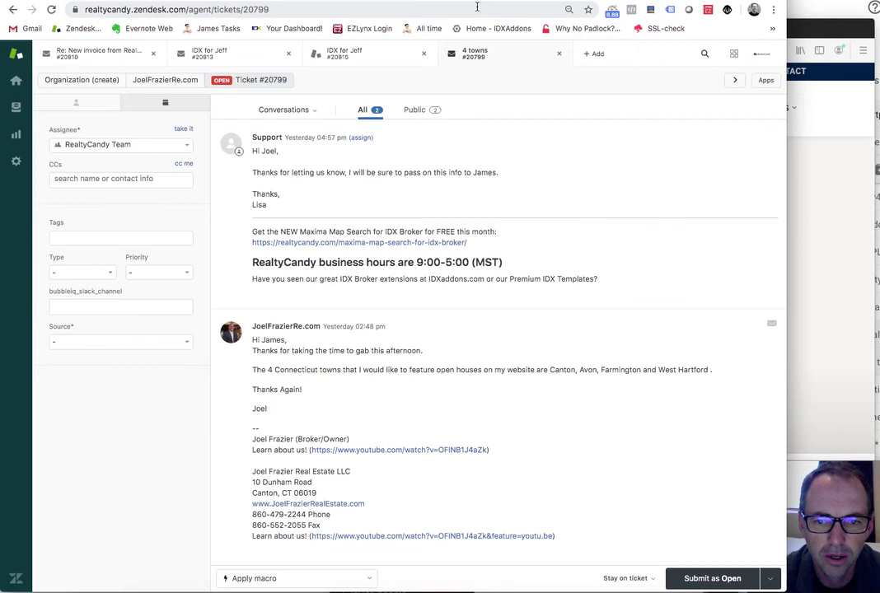
pyautogui.hotkey('alt', 'Tab')
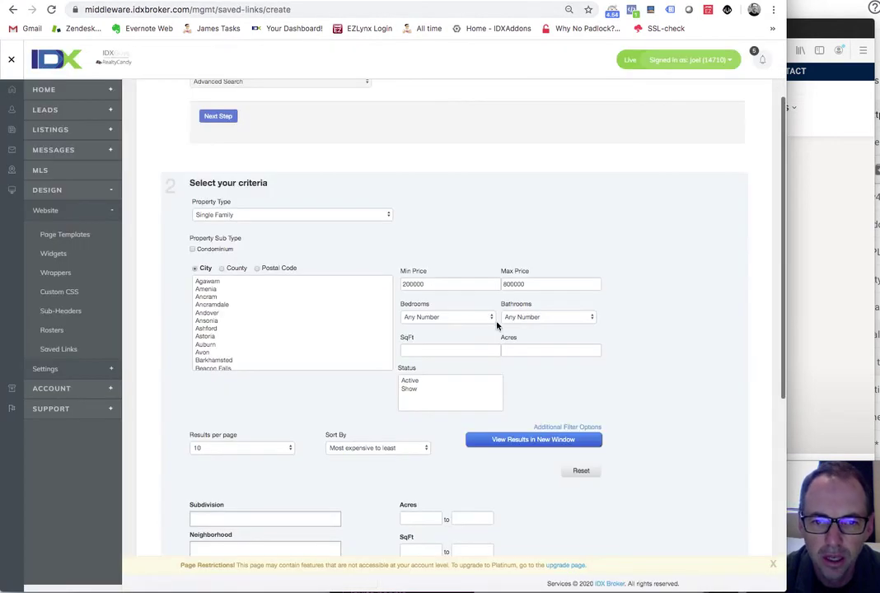
# Set minimum price 150000, restrict to open houses, and leave Subdivision empty before naming
pyautogui.click(409, 283)
pyautogui.press('BackSpace')
pyautogui.press('BackSpace')
pyautogui.write('15')
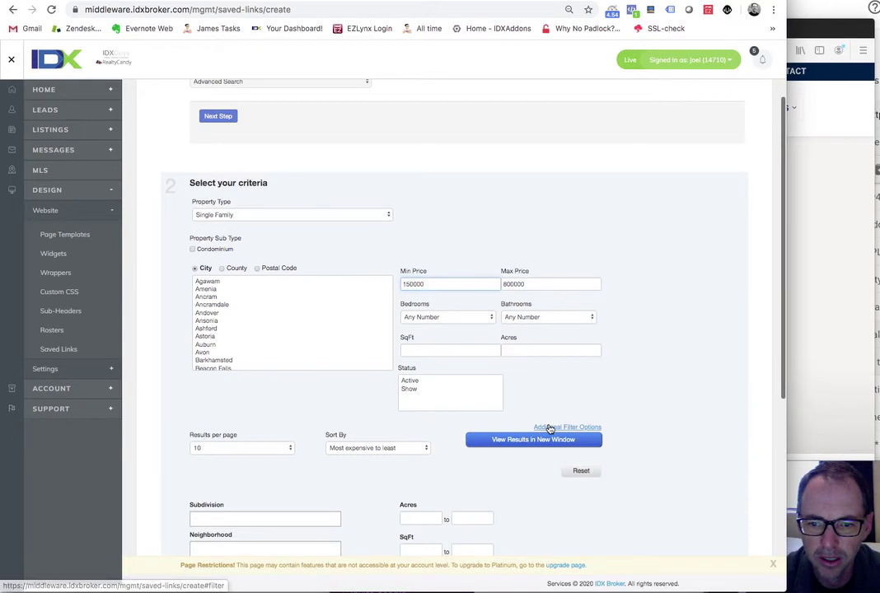
pyautogui.click(550, 427)
pyautogui.click(480, 456)
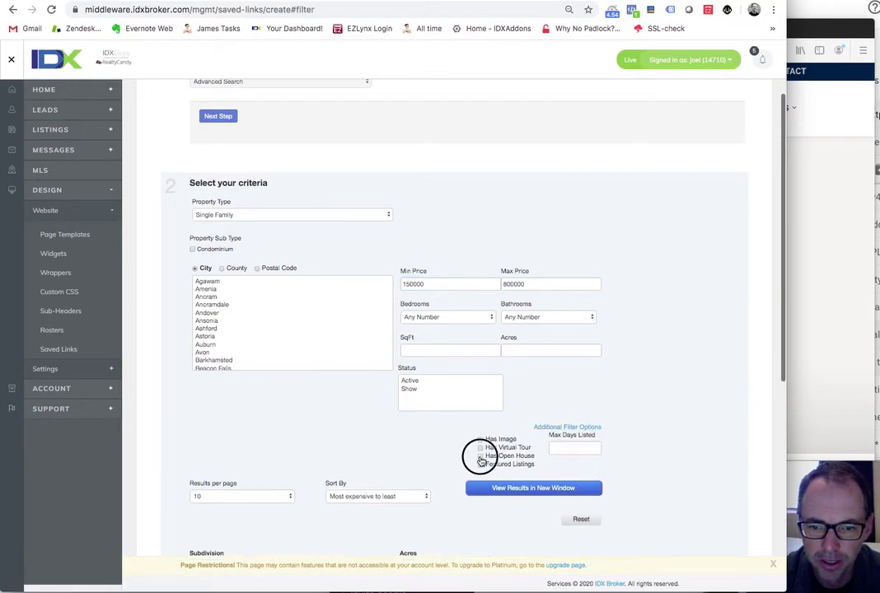
pyautogui.scroll(-5, 386, 451)
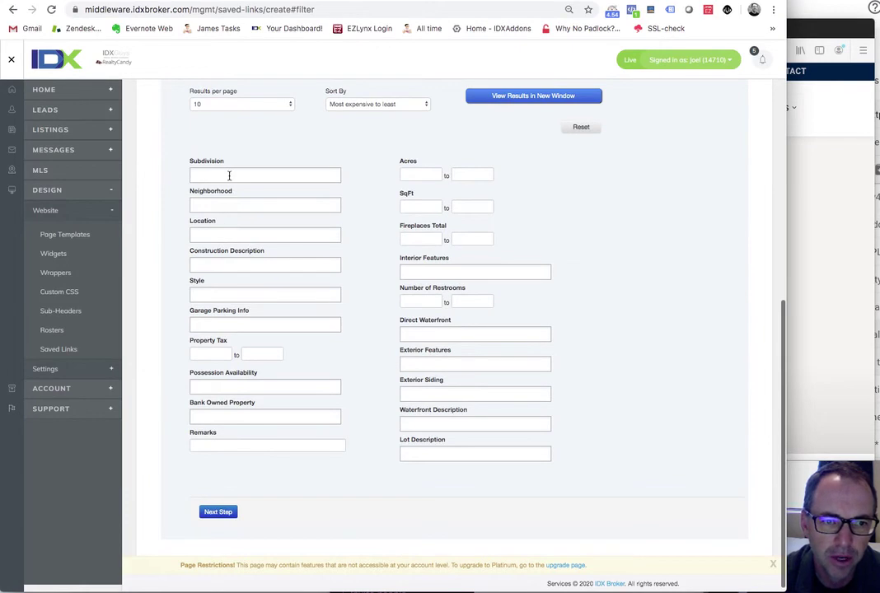
pyautogui.click(229, 174)
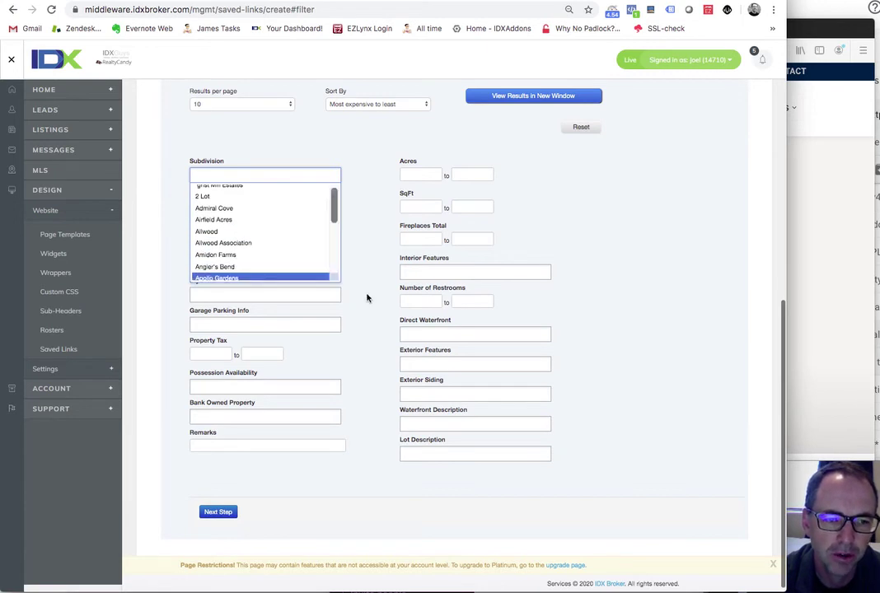
pyautogui.click(370, 325)
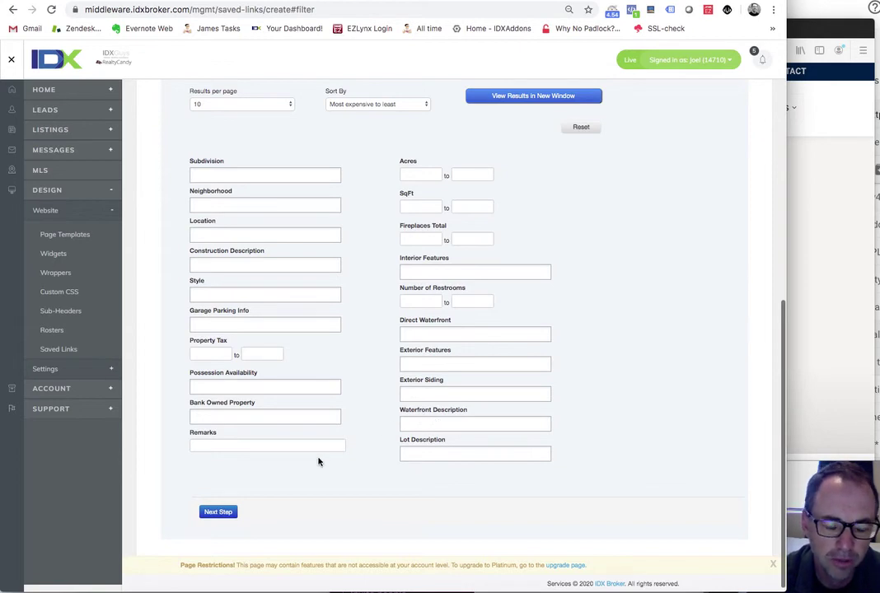
pyautogui.click(231, 513)
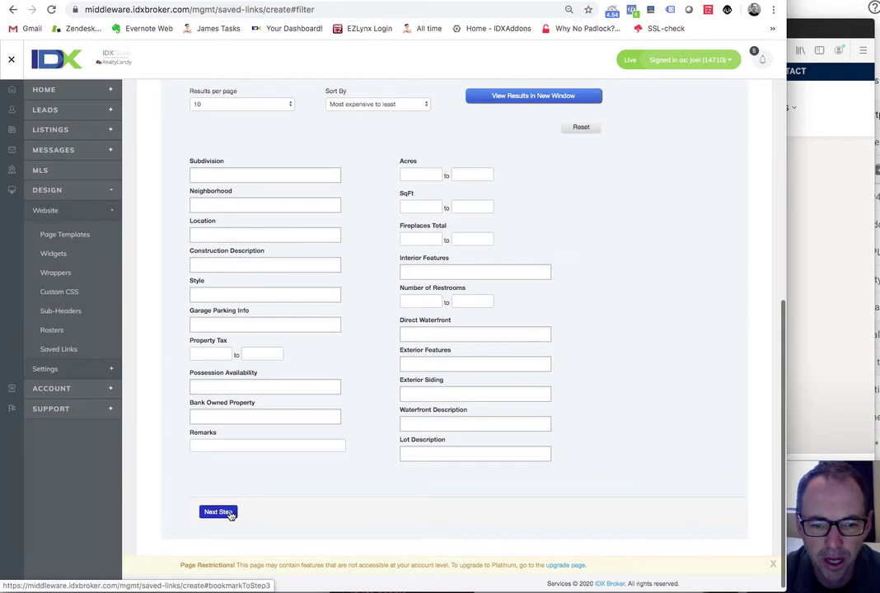
# Save the link titled 'Avon Open Houses', start another, and view the four-town ticket
pyautogui.click(247, 104)
pyautogui.write('Avon Open H')
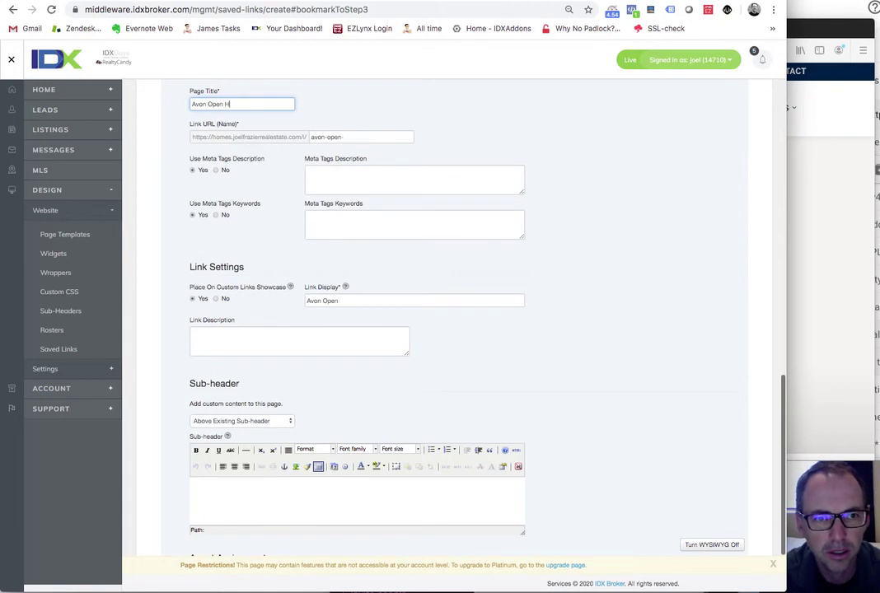
pyautogui.write('ouses')
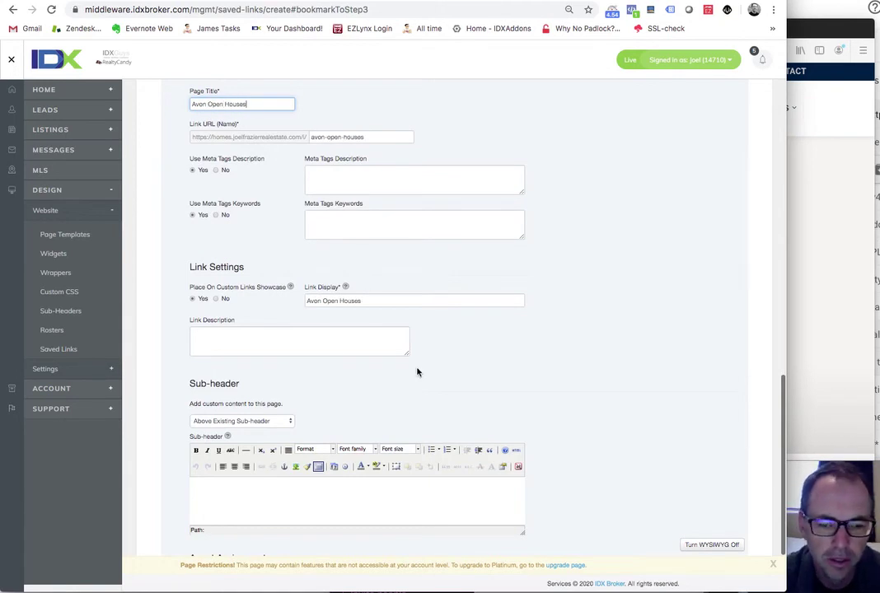
pyautogui.scroll(-3, 416, 369)
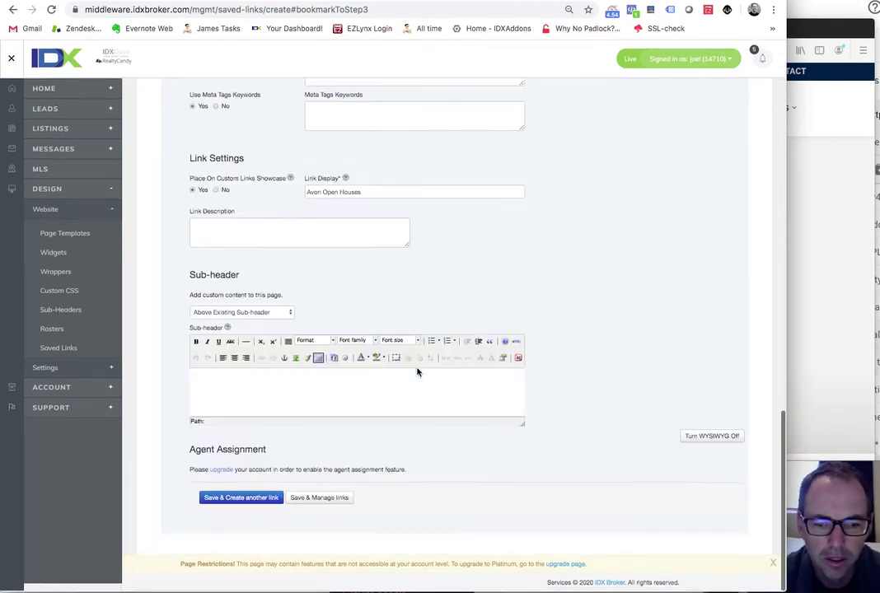
pyautogui.click(255, 501)
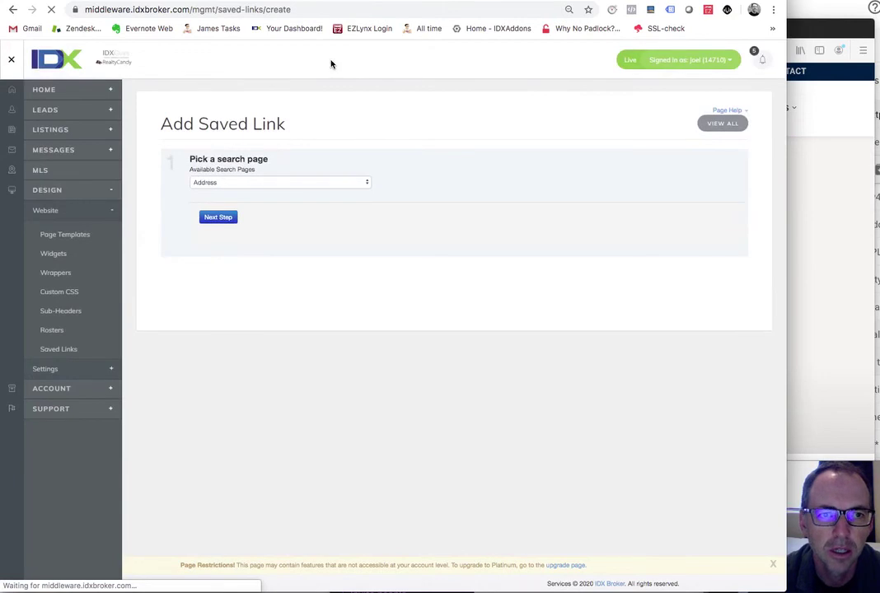
pyautogui.hotkey('ctrl', 'Tab')
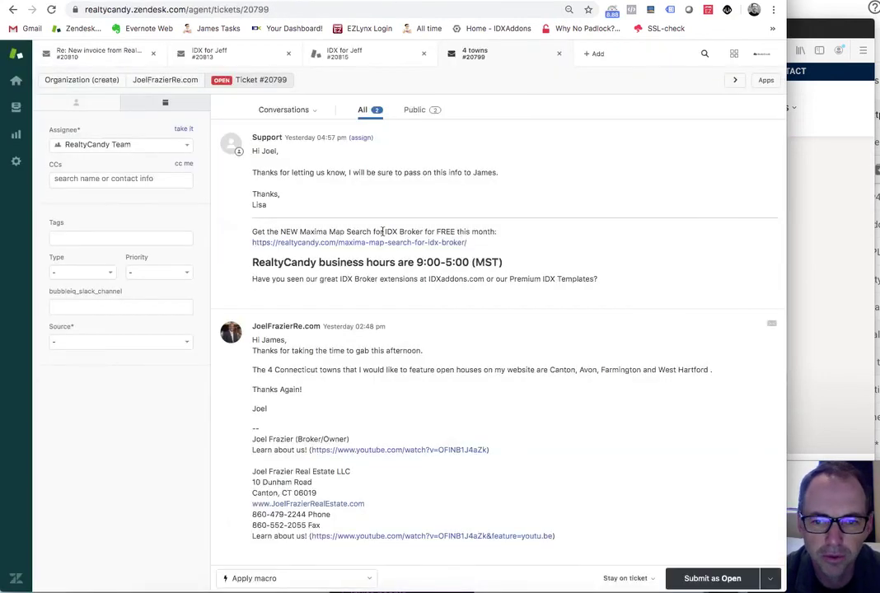
# Start an Advanced Search link with Farmington selected as the city
pyautogui.hotkey('ctrl', 'shift', 'Tab')
pyautogui.click(330, 182)
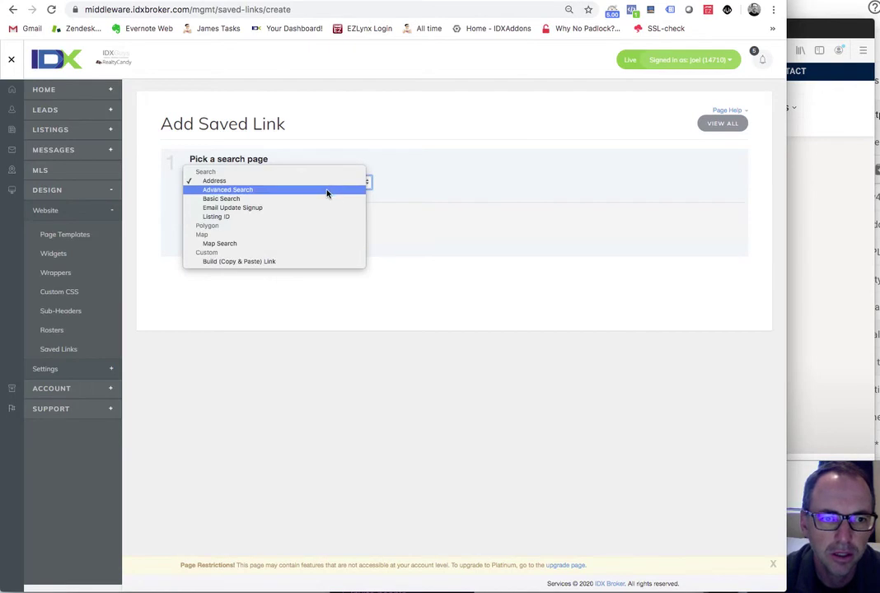
pyautogui.click(326, 191)
pyautogui.click(235, 218)
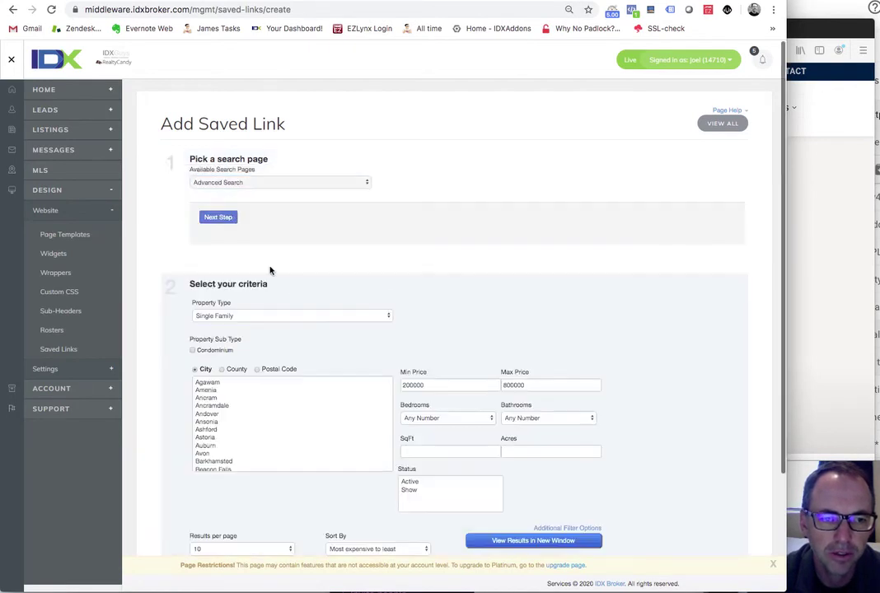
pyautogui.scroll(-3, 305, 431)
pyautogui.scroll(-3, 296, 435)
pyautogui.scroll(-3, 297, 436)
pyautogui.scroll(-3, 297, 437)
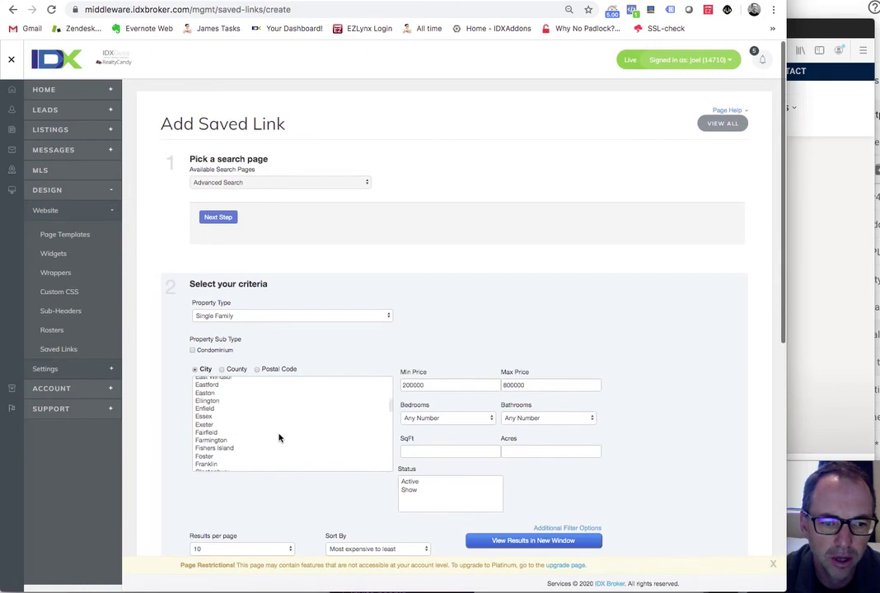
pyautogui.click(216, 440)
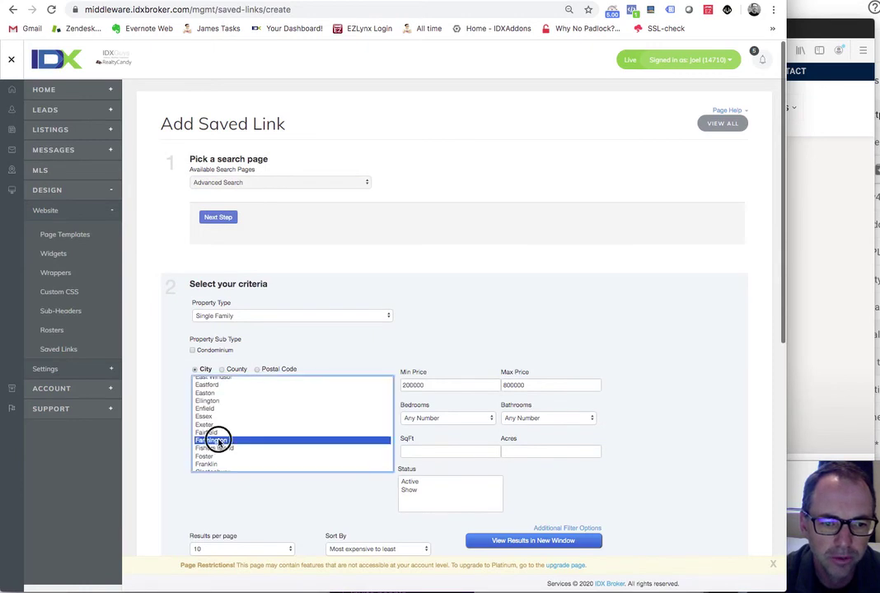
# Set minimum price to 150000, show additional filters, and continue to page details
pyautogui.click(409, 384)
pyautogui.press('BackSpace')
pyautogui.press('BackSpace')
pyautogui.write('15')
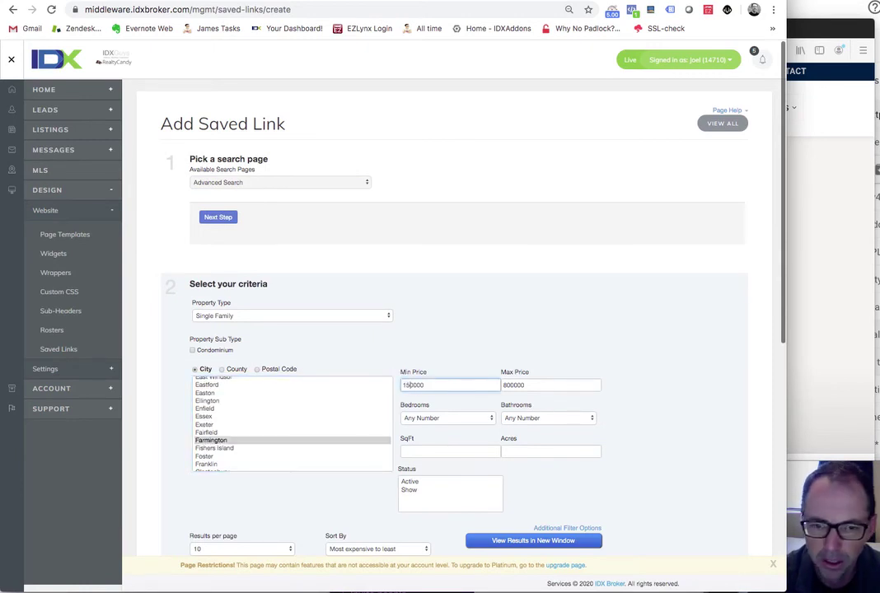
pyautogui.click(572, 528)
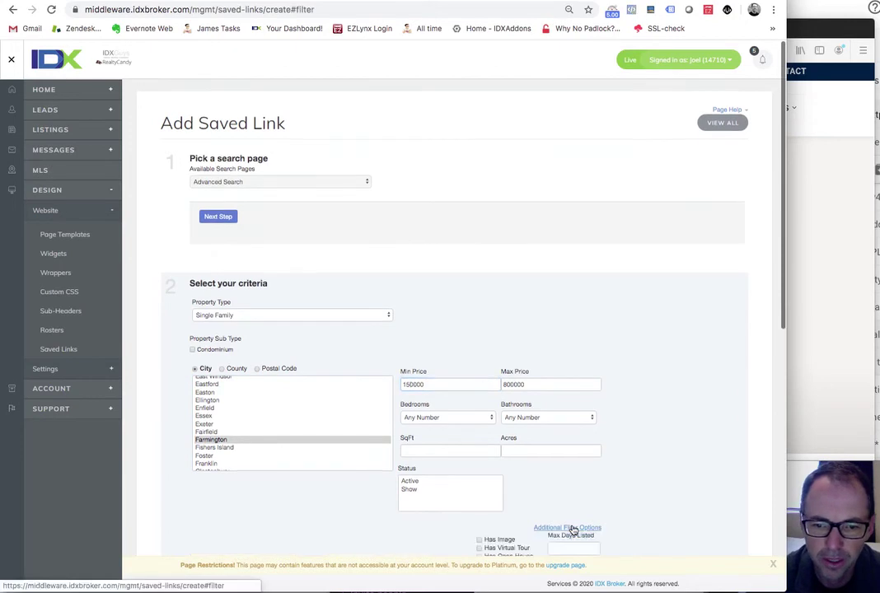
pyautogui.scroll(-5, 568, 523)
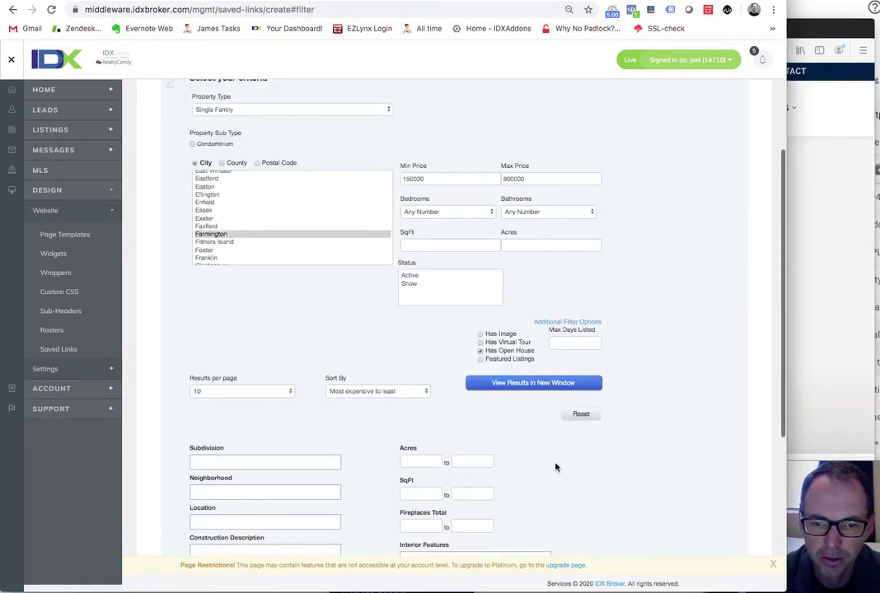
pyautogui.scroll(-5, 557, 467)
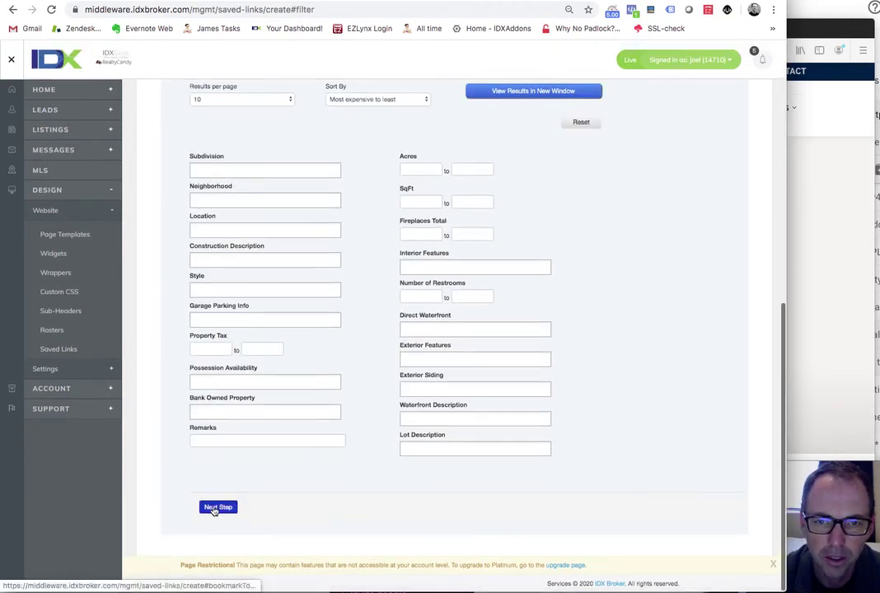
pyautogui.click(216, 507)
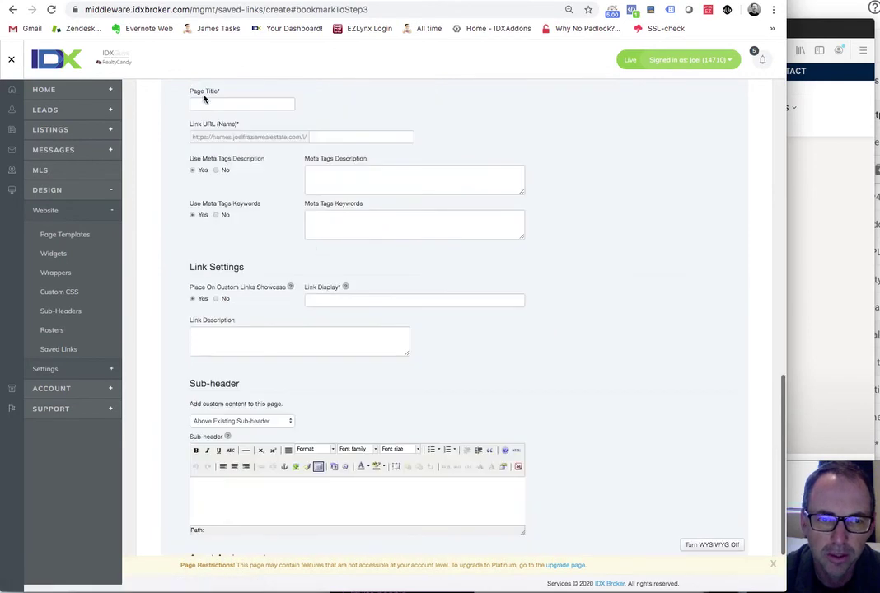
# Title the link 'Farmington Open Houses', fixing a typo, then save and start another link
pyautogui.click(218, 104)
pyautogui.write('Farmington Open H')
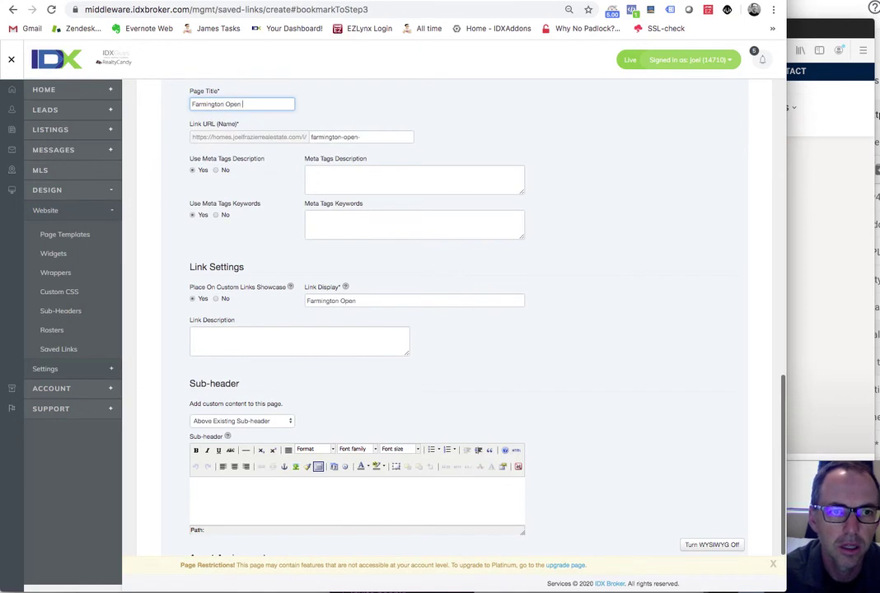
pyautogui.write('ouses')
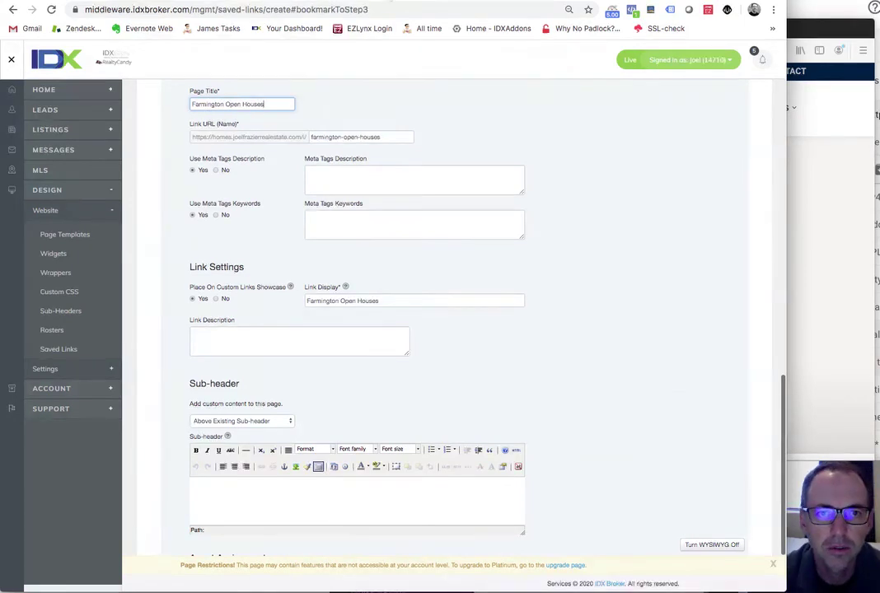
pyautogui.hotkey('ctrl', 'Tab')
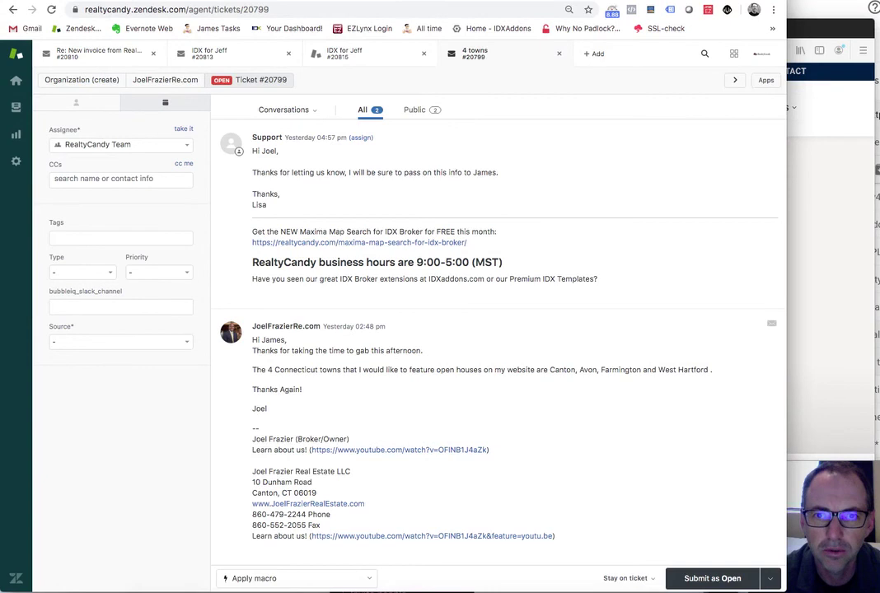
pyautogui.hotkey('ctrl', 'shift', 'Tab')
pyautogui.scroll(-3, 479, 301)
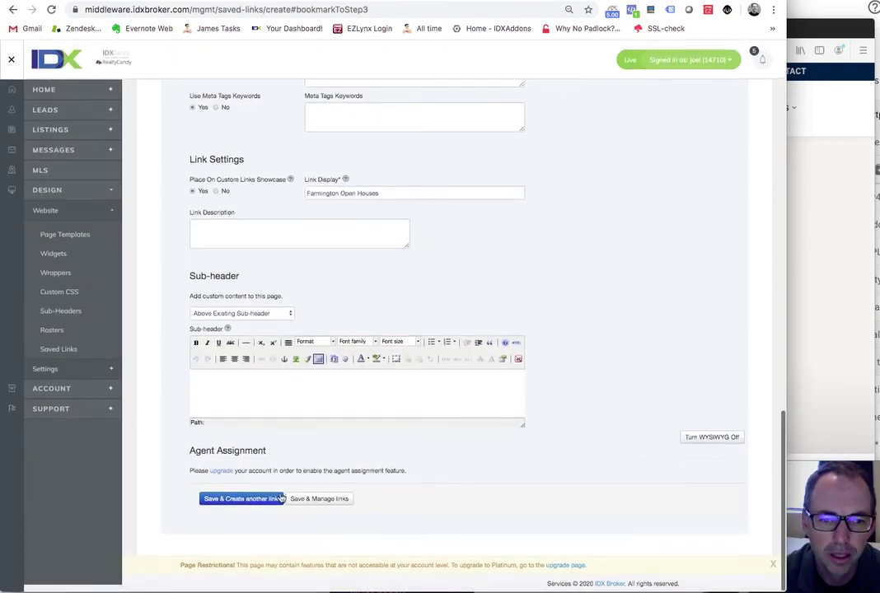
pyautogui.click(273, 499)
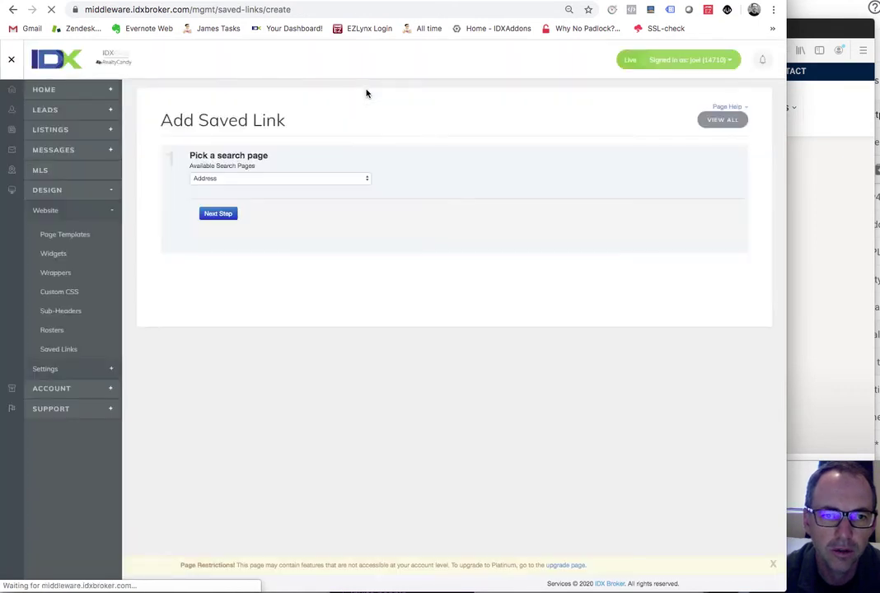
# Start an Advanced Search link with West Hartford selected as the city
pyautogui.click(306, 182)
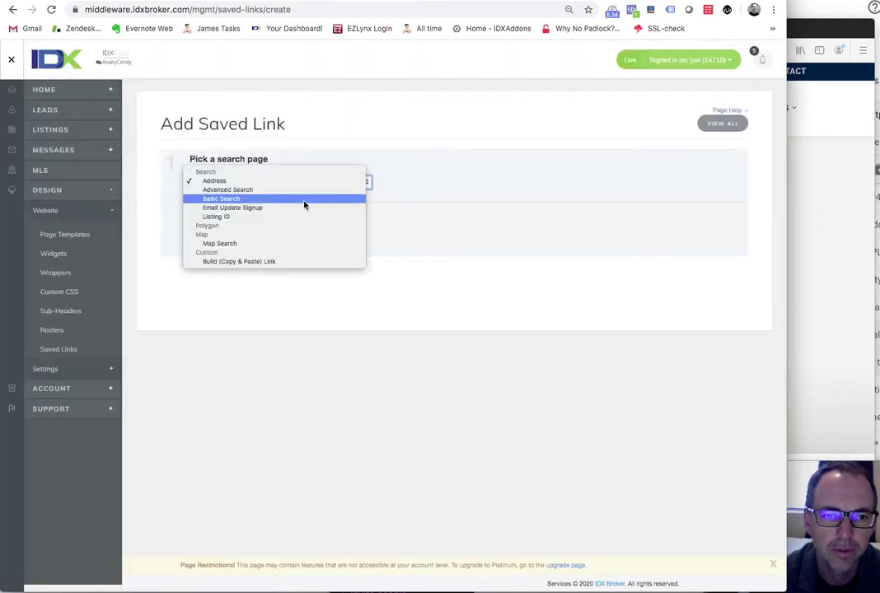
pyautogui.click(304, 190)
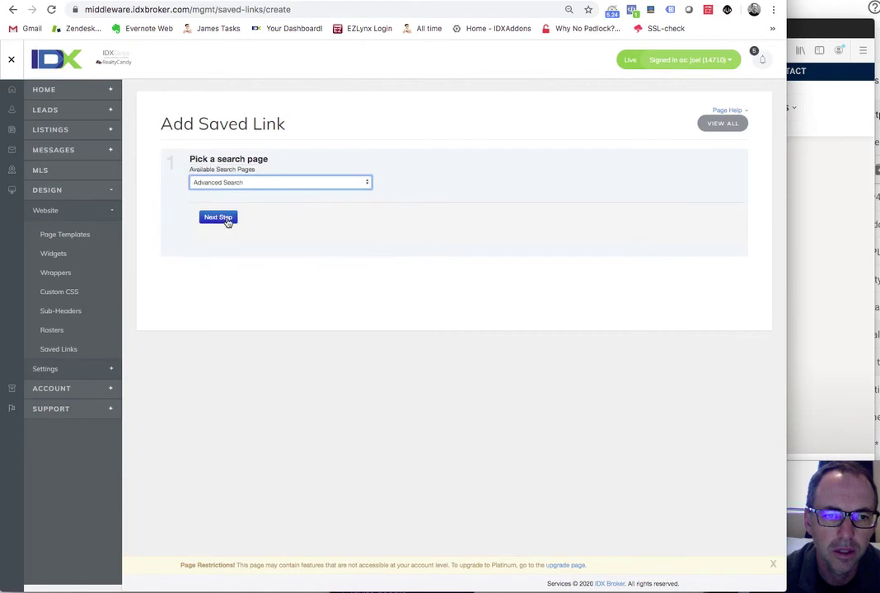
pyautogui.click(224, 219)
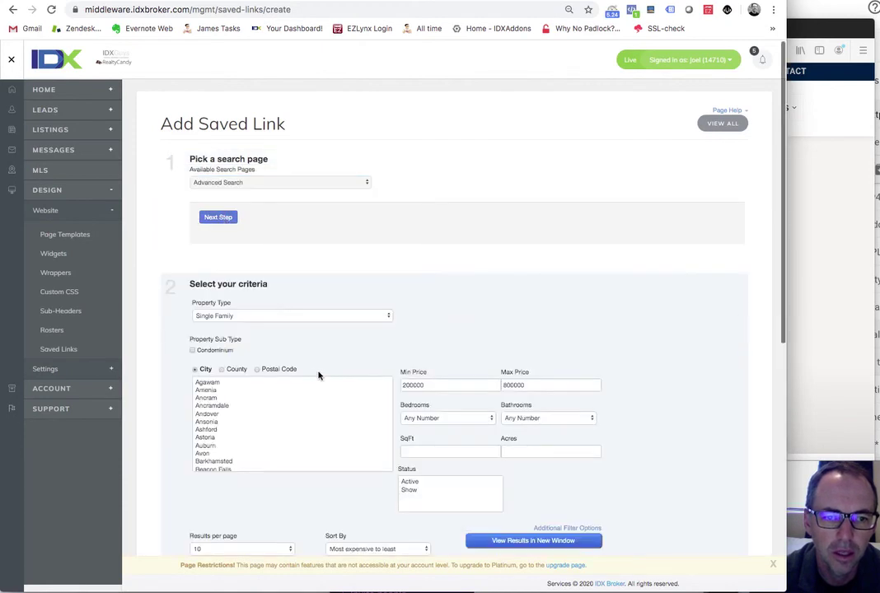
pyautogui.scroll(-10, 309, 417)
pyautogui.scroll(-10, 309, 418)
pyautogui.scroll(-10, 309, 417)
pyautogui.scroll(-1, 314, 400)
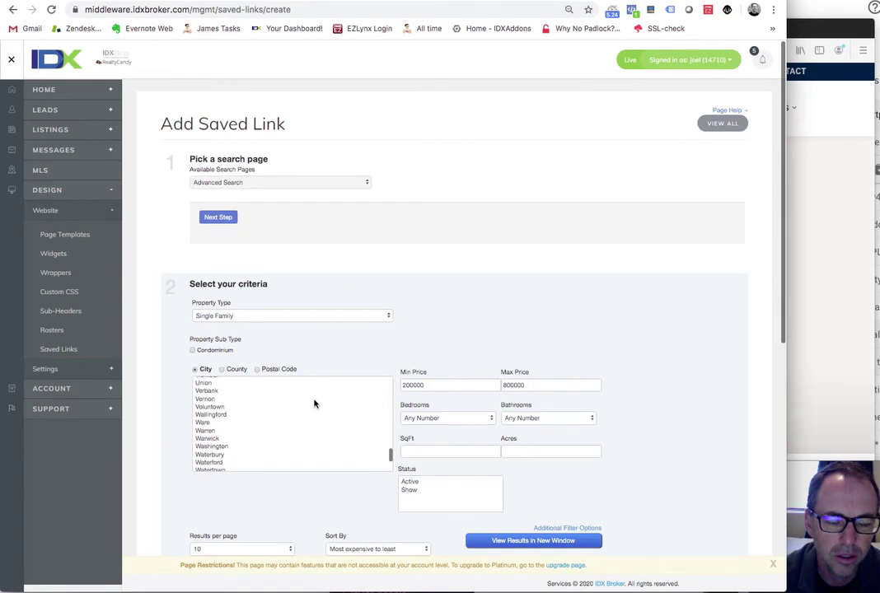
pyautogui.scroll(-2, 314, 404)
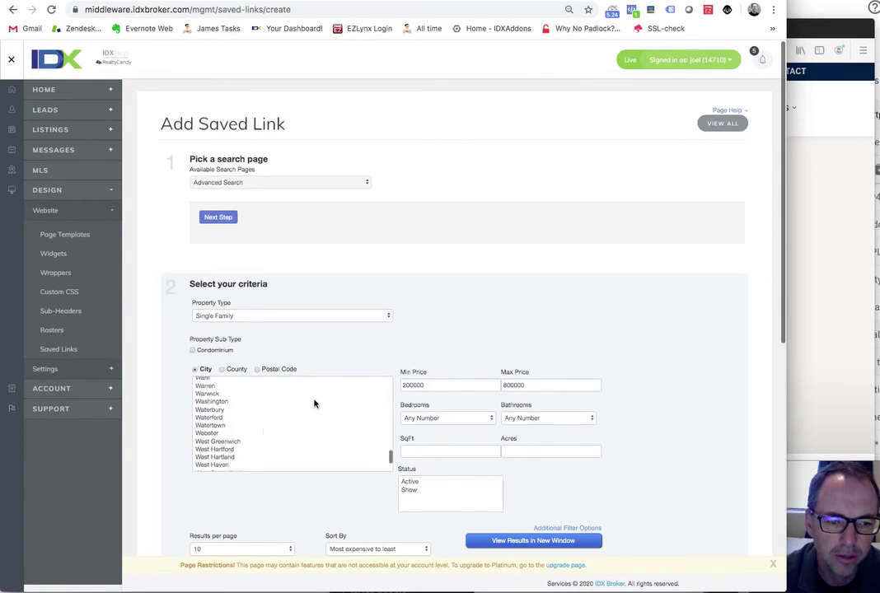
pyautogui.click(241, 449)
# Set minimum price to 150000, reveal additional filters, and proceed to the page-title field
pyautogui.click(409, 386)
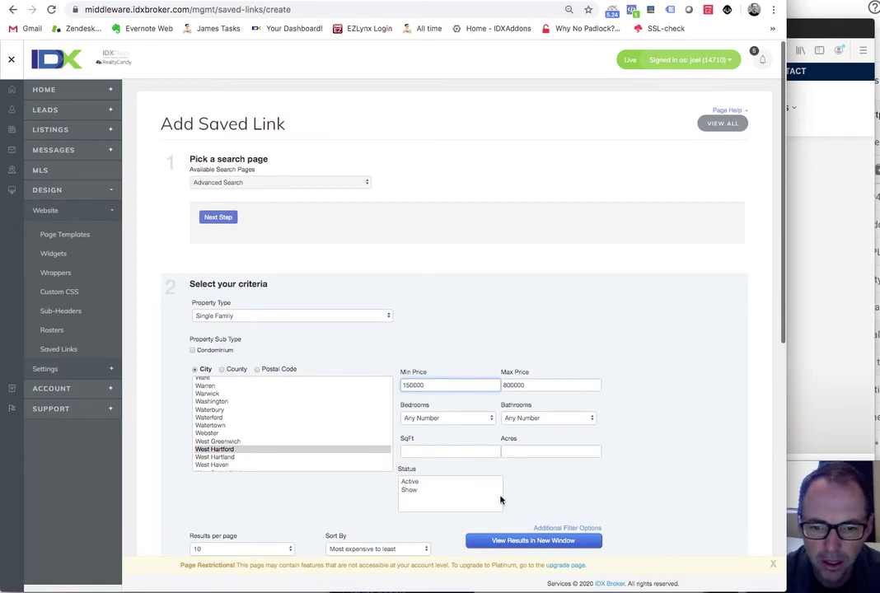
pyautogui.click(562, 528)
pyautogui.scroll(-2, 560, 511)
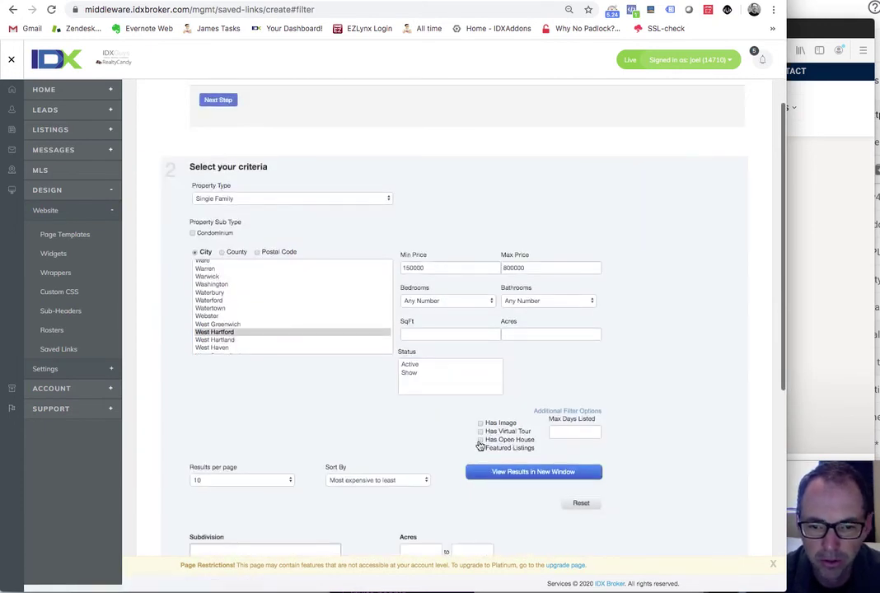
pyautogui.scroll(-5, 494, 482)
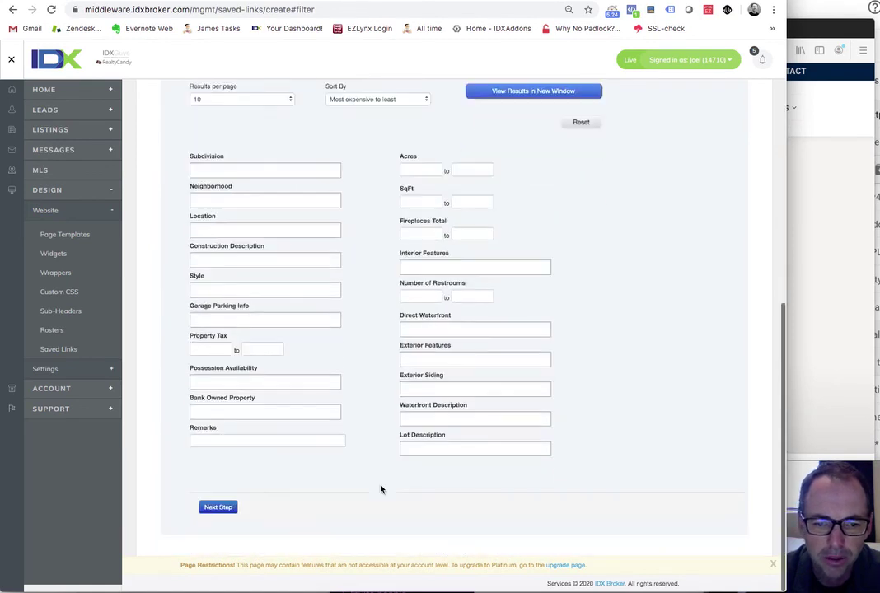
pyautogui.click(218, 506)
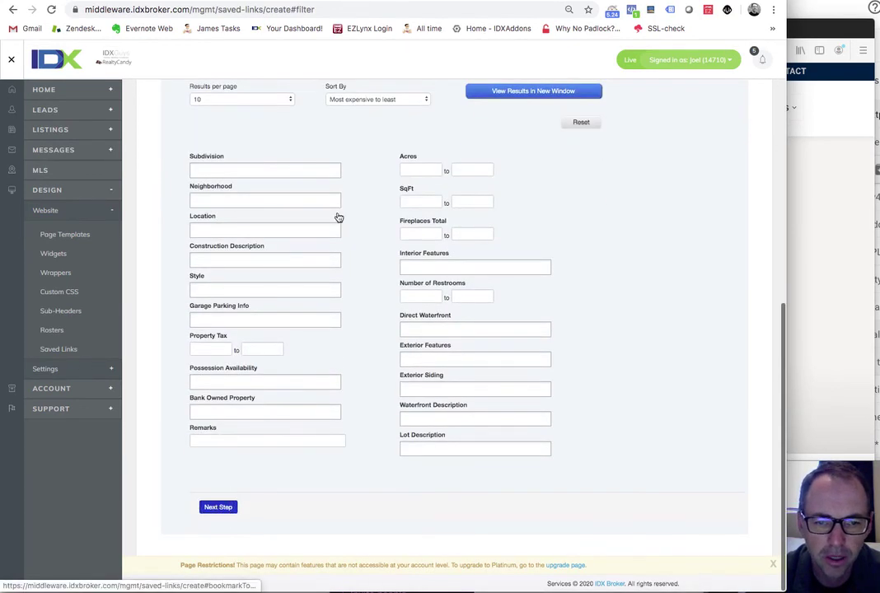
pyautogui.click(237, 105)
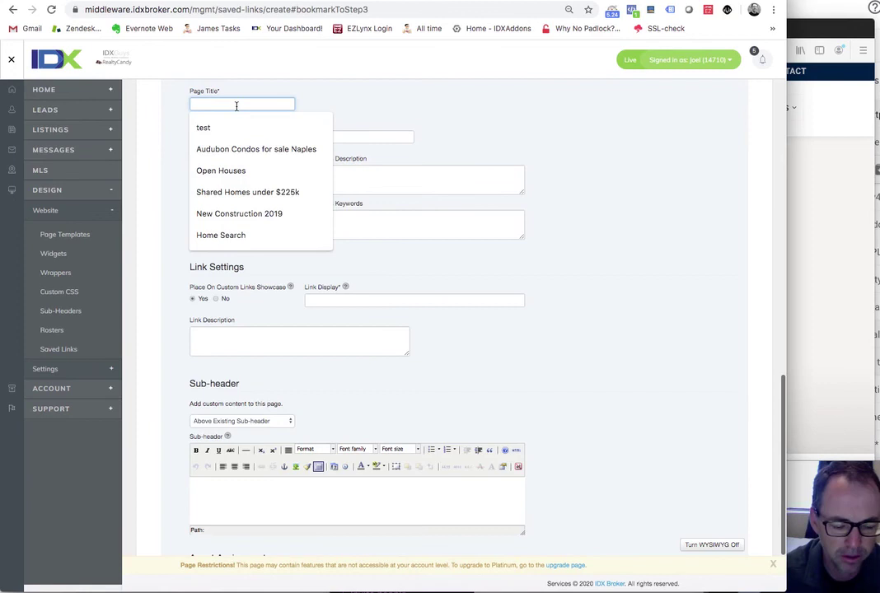
# Title the link 'West Hartford Open Houses' and save it, returning to the links list
pyautogui.write('West Hartford Open Houses')
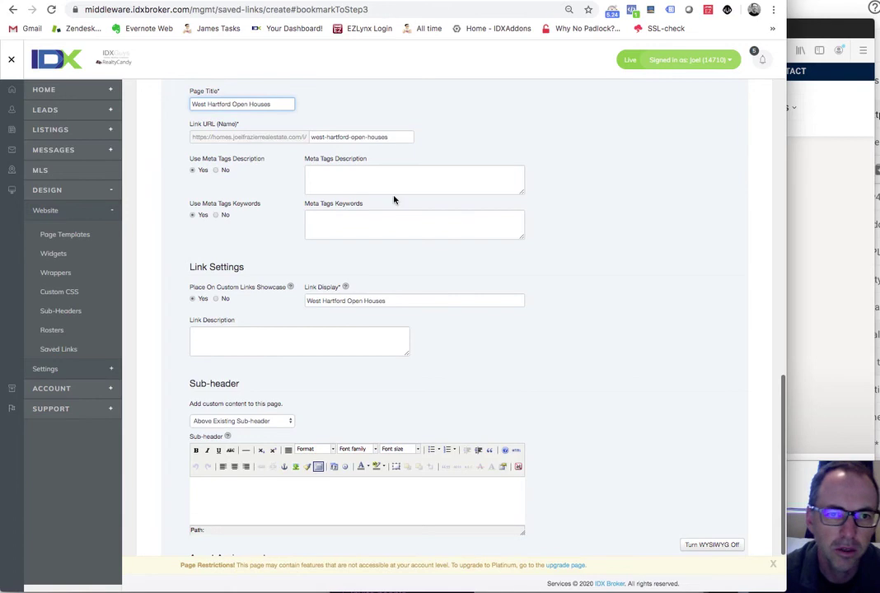
pyautogui.scroll(-1, 314, 300)
pyautogui.scroll(-3, 311, 307)
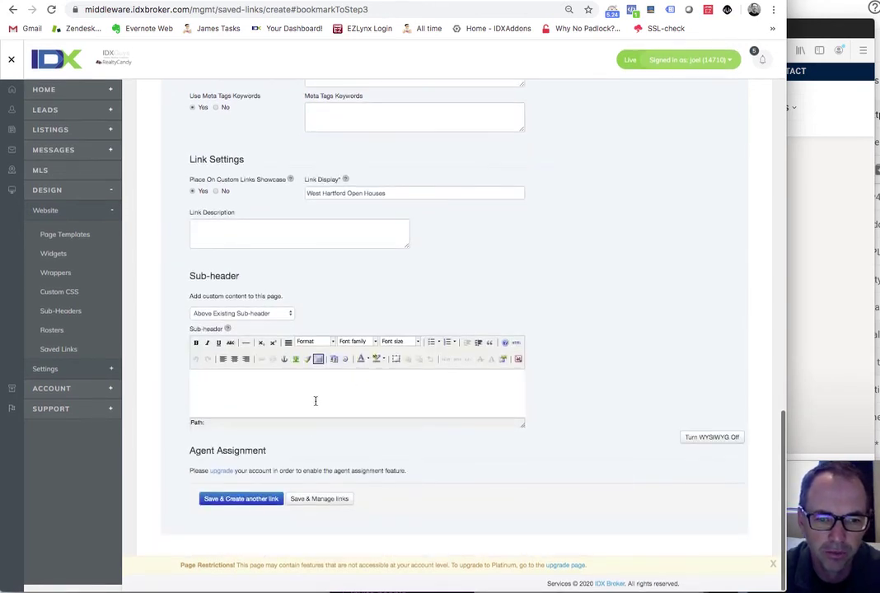
pyautogui.click(306, 501)
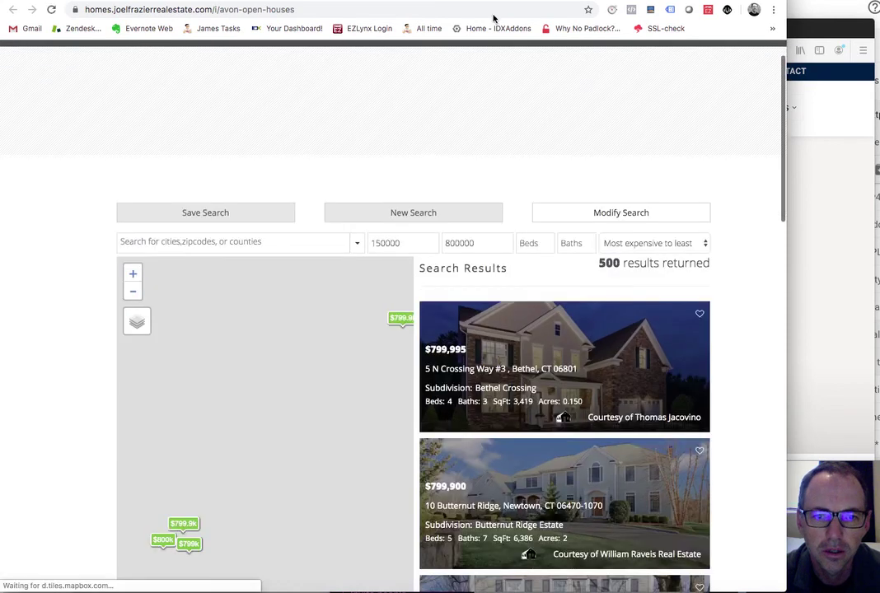
# Compare the four towns' open-house result pages, finding Avon unfiltered, then return to saved links
pyautogui.click(492, 17)
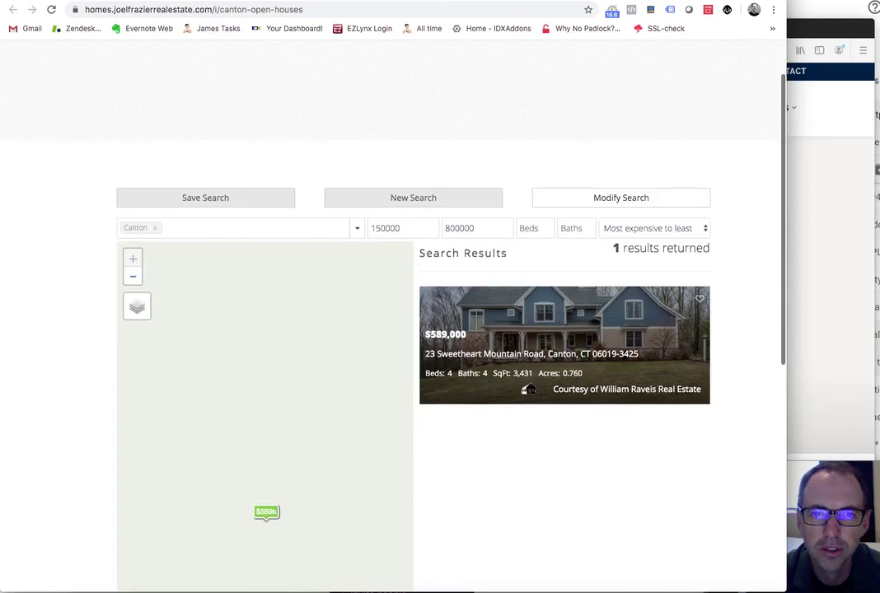
pyautogui.hotkey('alt', 'Left')
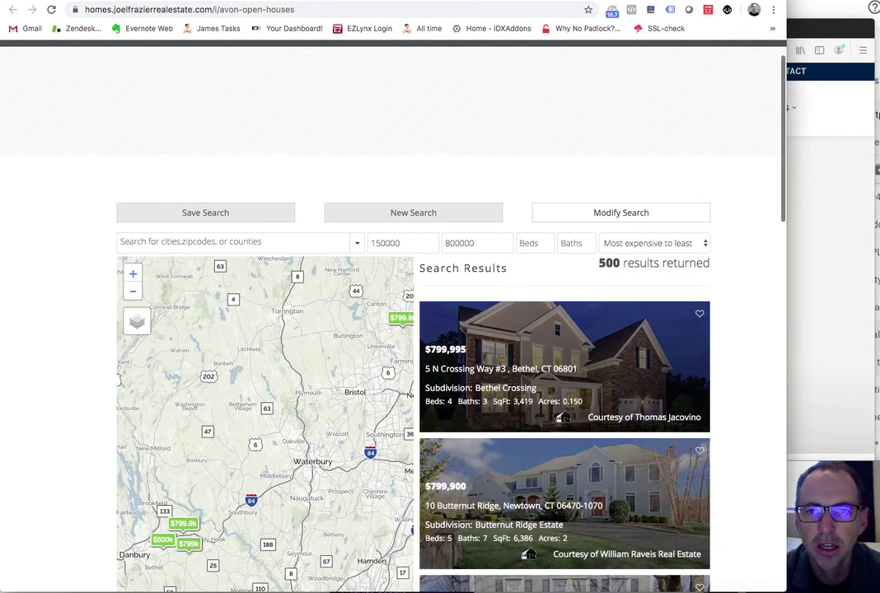
pyautogui.hotkey('alt', 'Left')
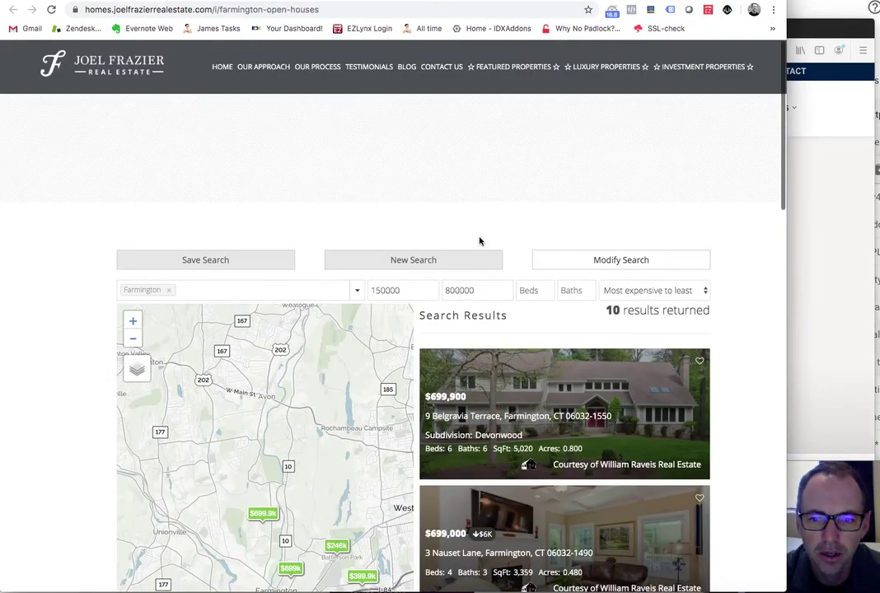
pyautogui.scroll(-2, 473, 313)
pyautogui.scroll(-1, 473, 312)
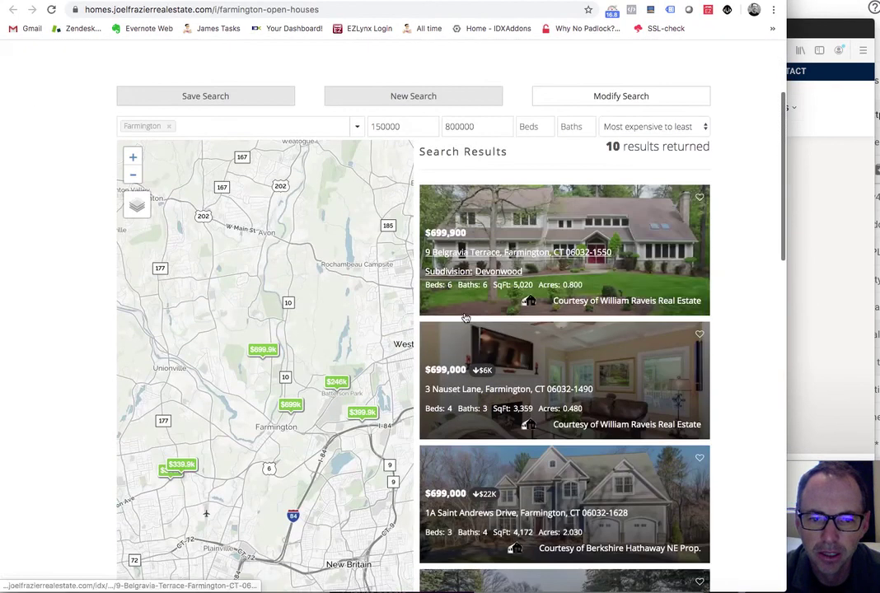
pyautogui.hotkey('alt', 'Left')
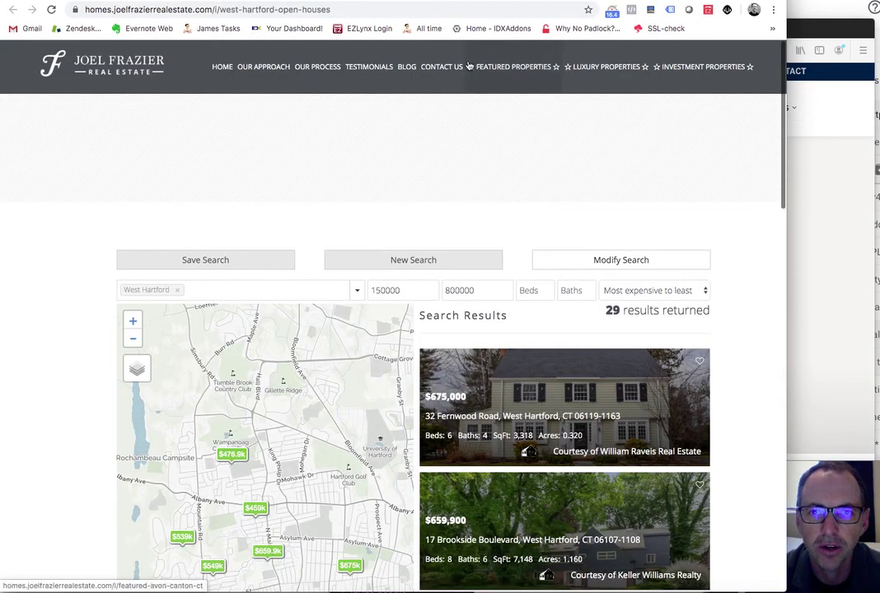
pyautogui.hotkey('alt', 'Left')
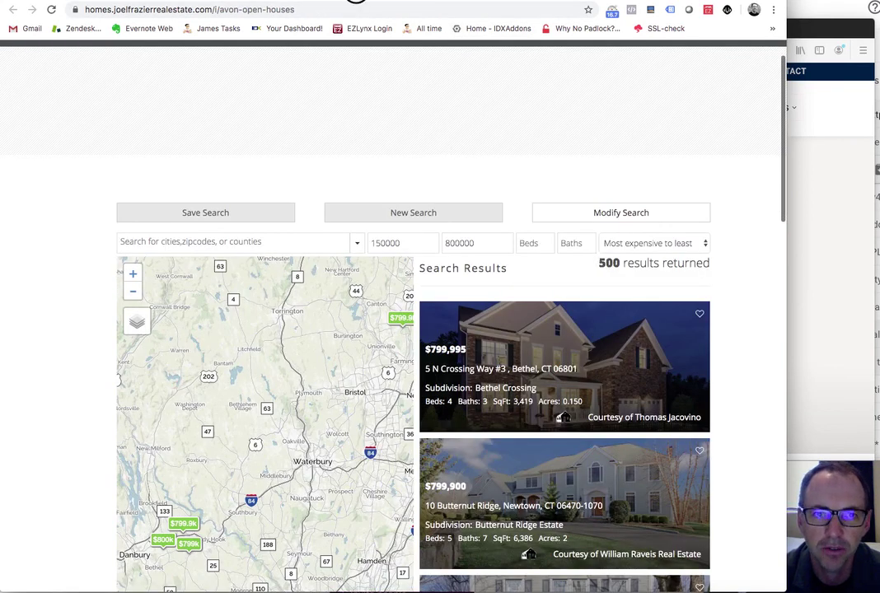
pyautogui.hotkey('alt', 'Left')
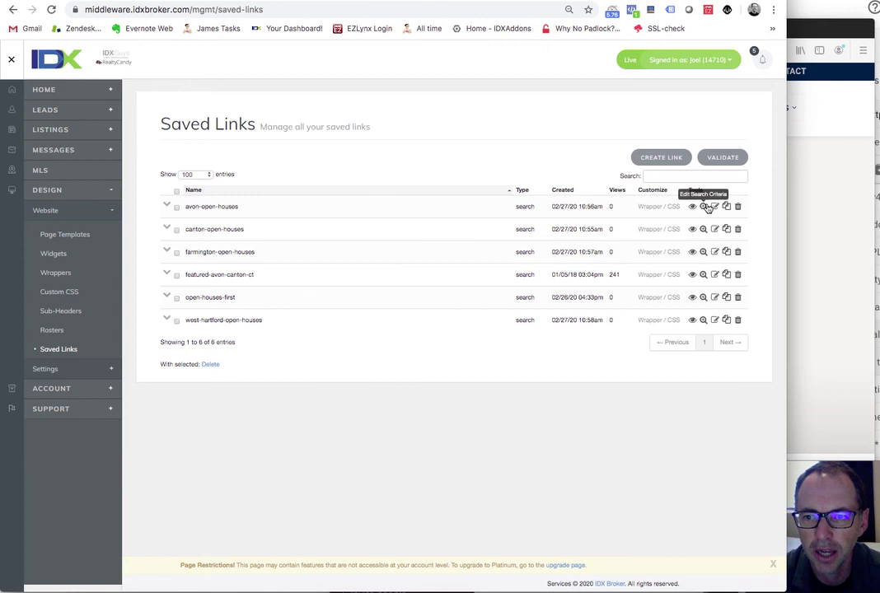
# Edit avon-open-houses to select Avon as the city, update it, and view its results
pyautogui.click(715, 207)
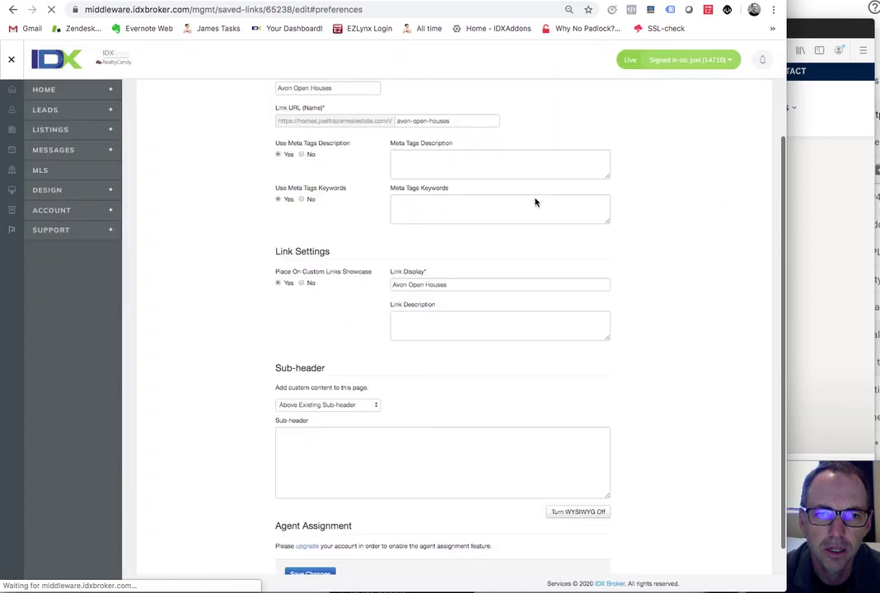
pyautogui.scroll(3, 534, 202)
pyautogui.click(180, 156)
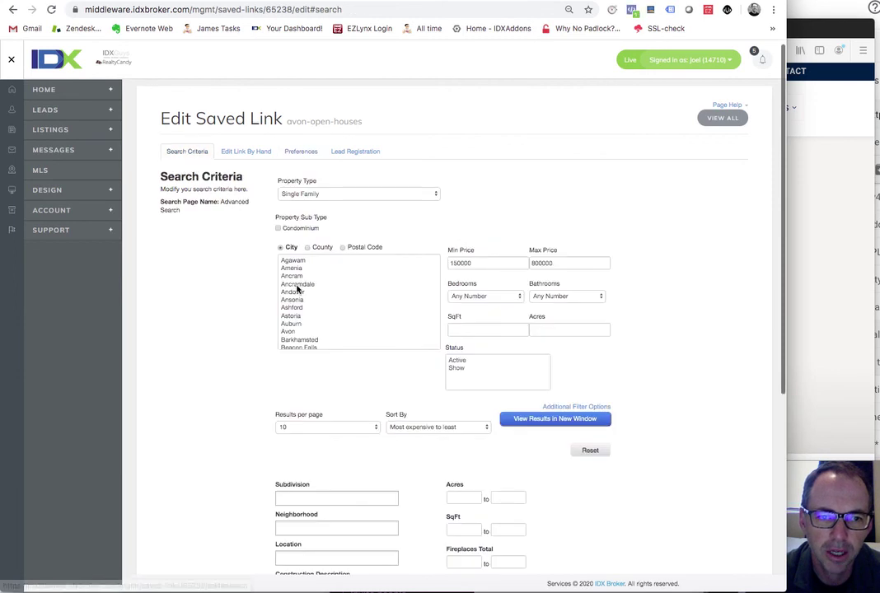
pyautogui.click(287, 332)
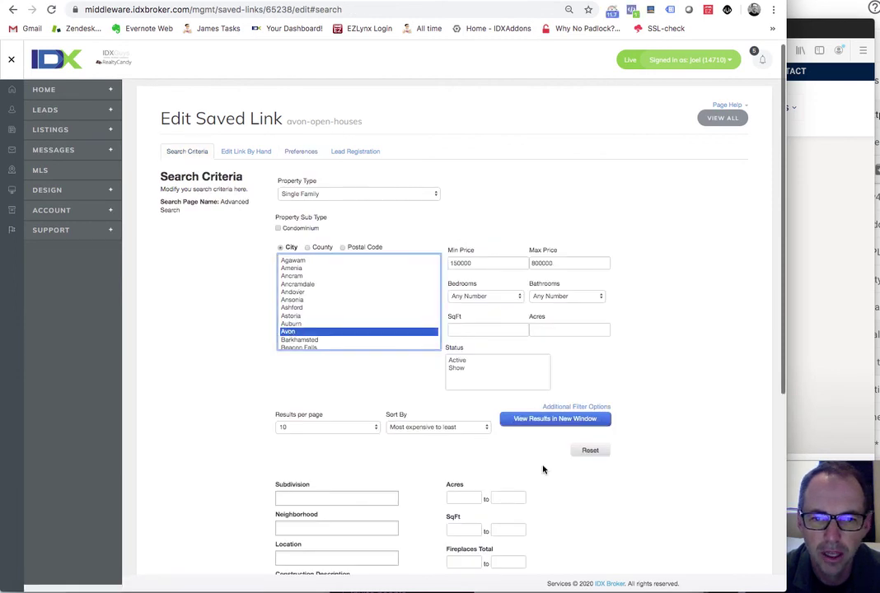
pyautogui.scroll(-5, 544, 467)
pyautogui.click(319, 526)
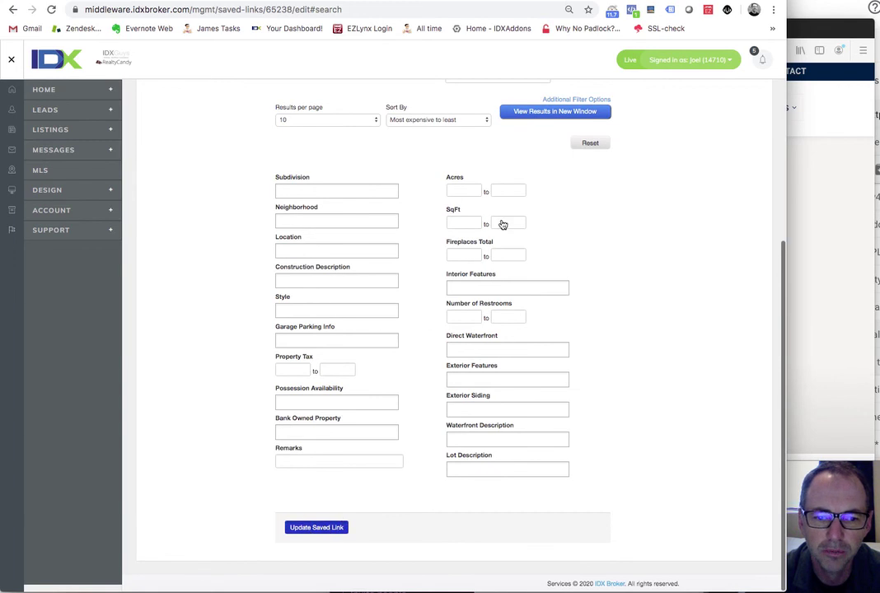
pyautogui.hotkey('ctrl', 'Tab')
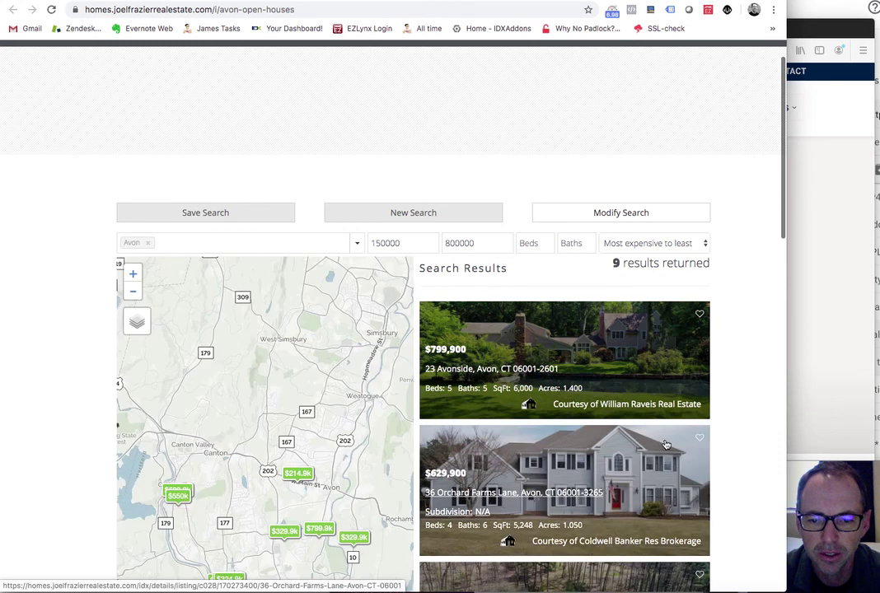
# Scroll through the reloaded Avon open-house results, checking every listing is in Avon, CT
pyautogui.scroll(-5, 665, 445)
pyautogui.scroll(-2, 666, 445)
pyautogui.scroll(-2, 665, 445)
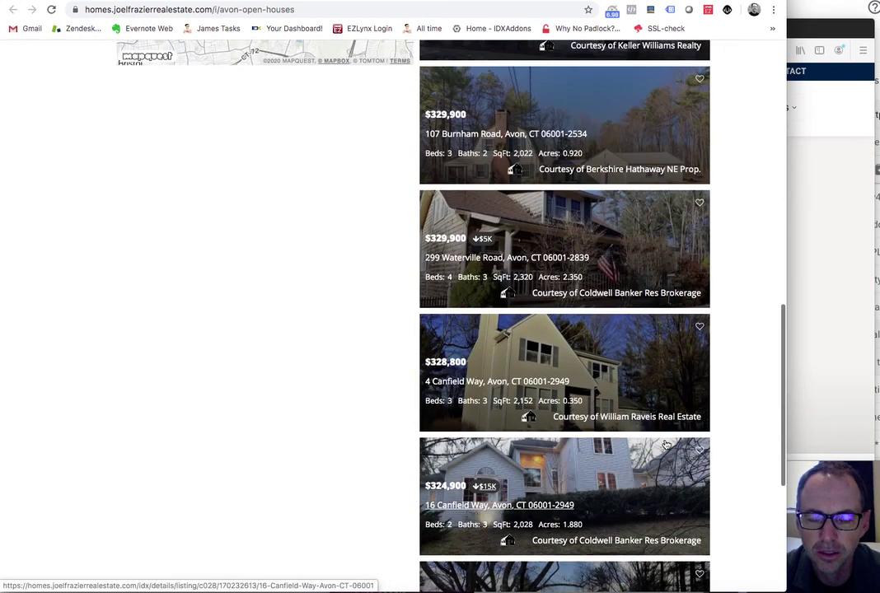